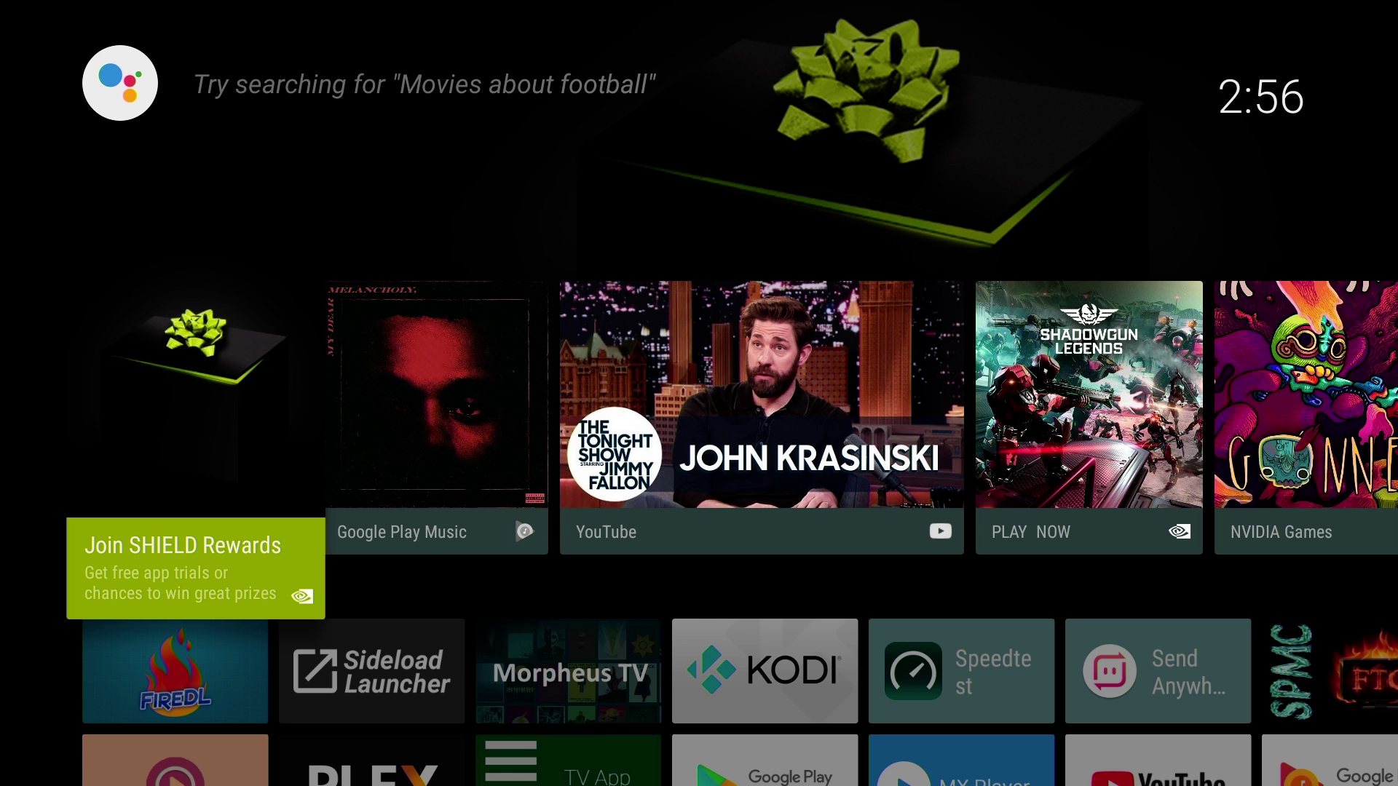
Step: Move down to the Apps row and launch the Google Play Store tile
key("Down")
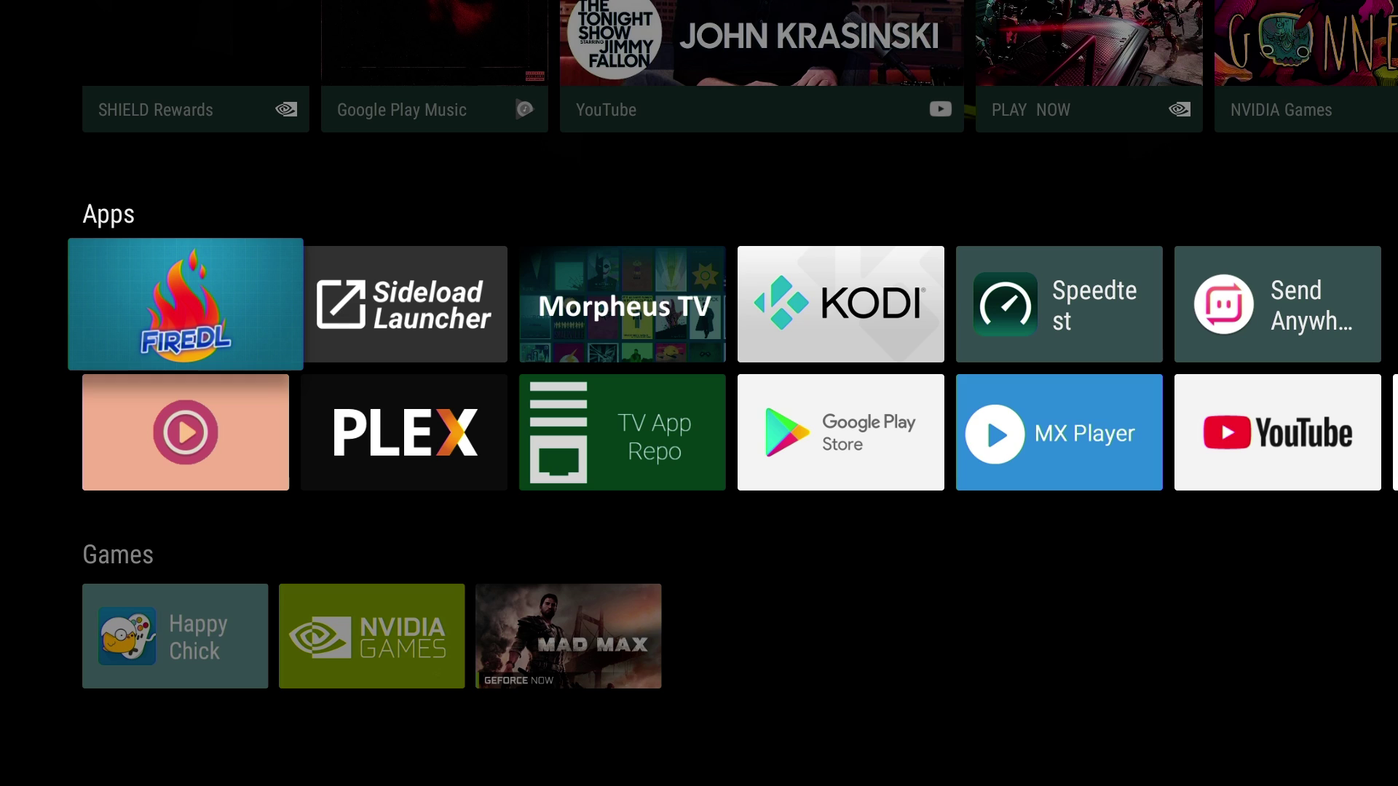
key("Down")
key("Right")
key("Right")
key("Right")
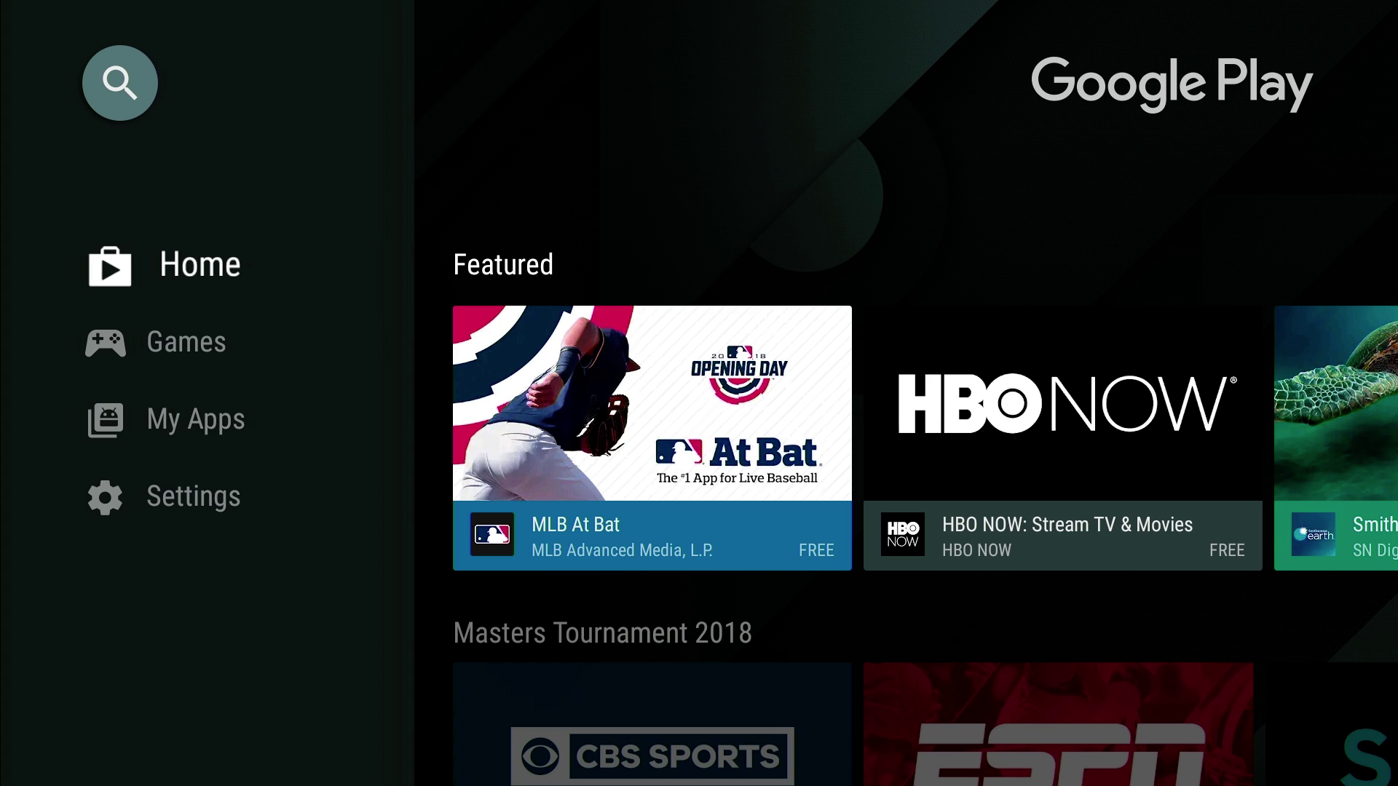
Step: Search Google Play Store for 'es'
key("Up")
key("Return")
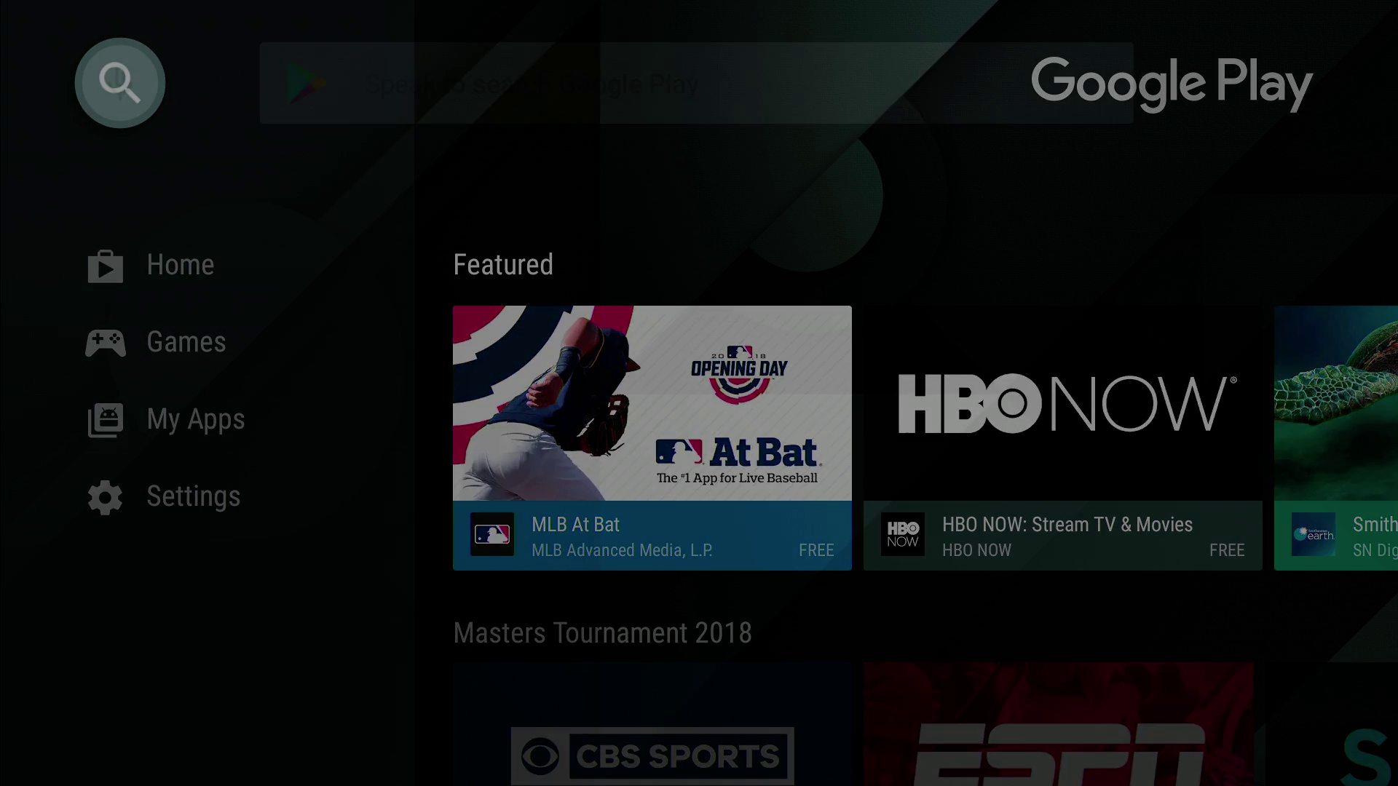
key("Right")
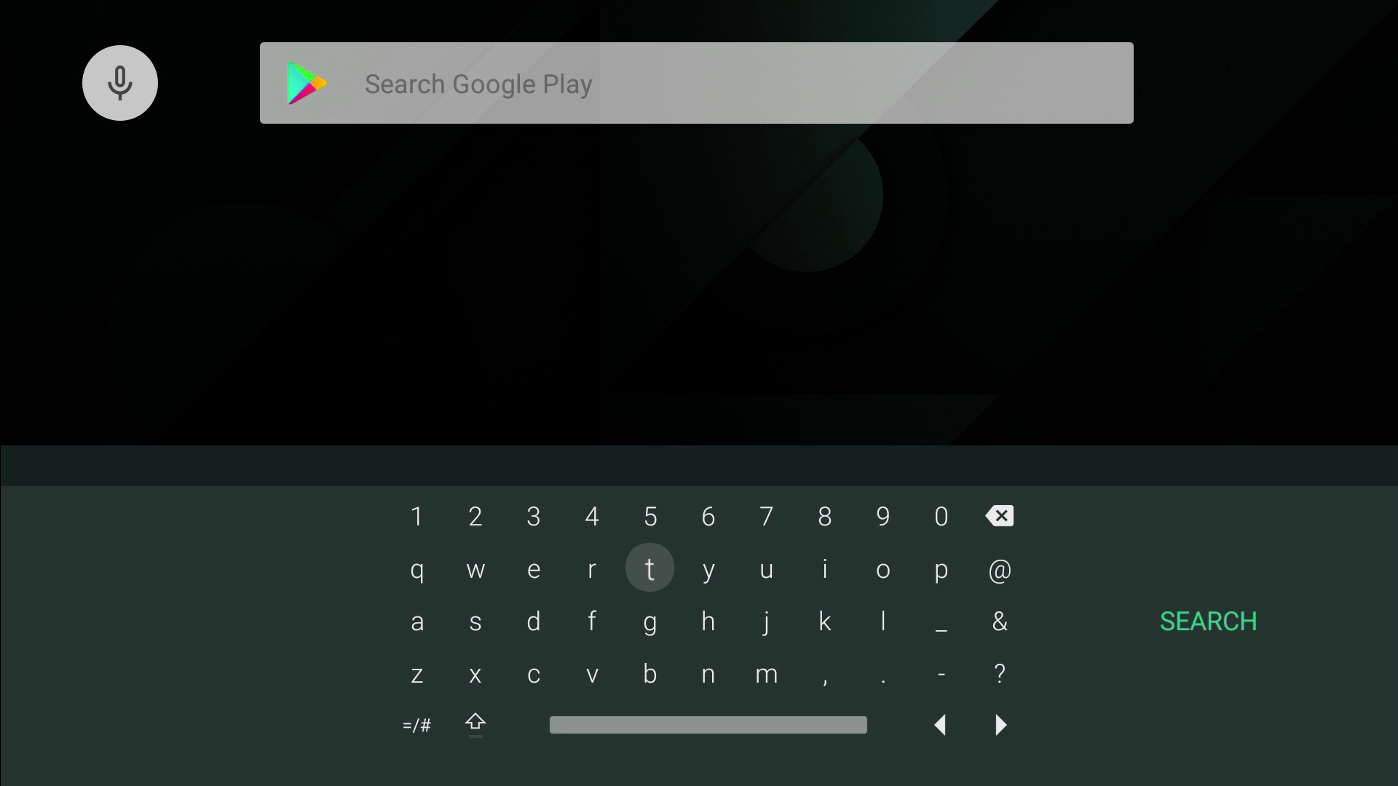
type("es")
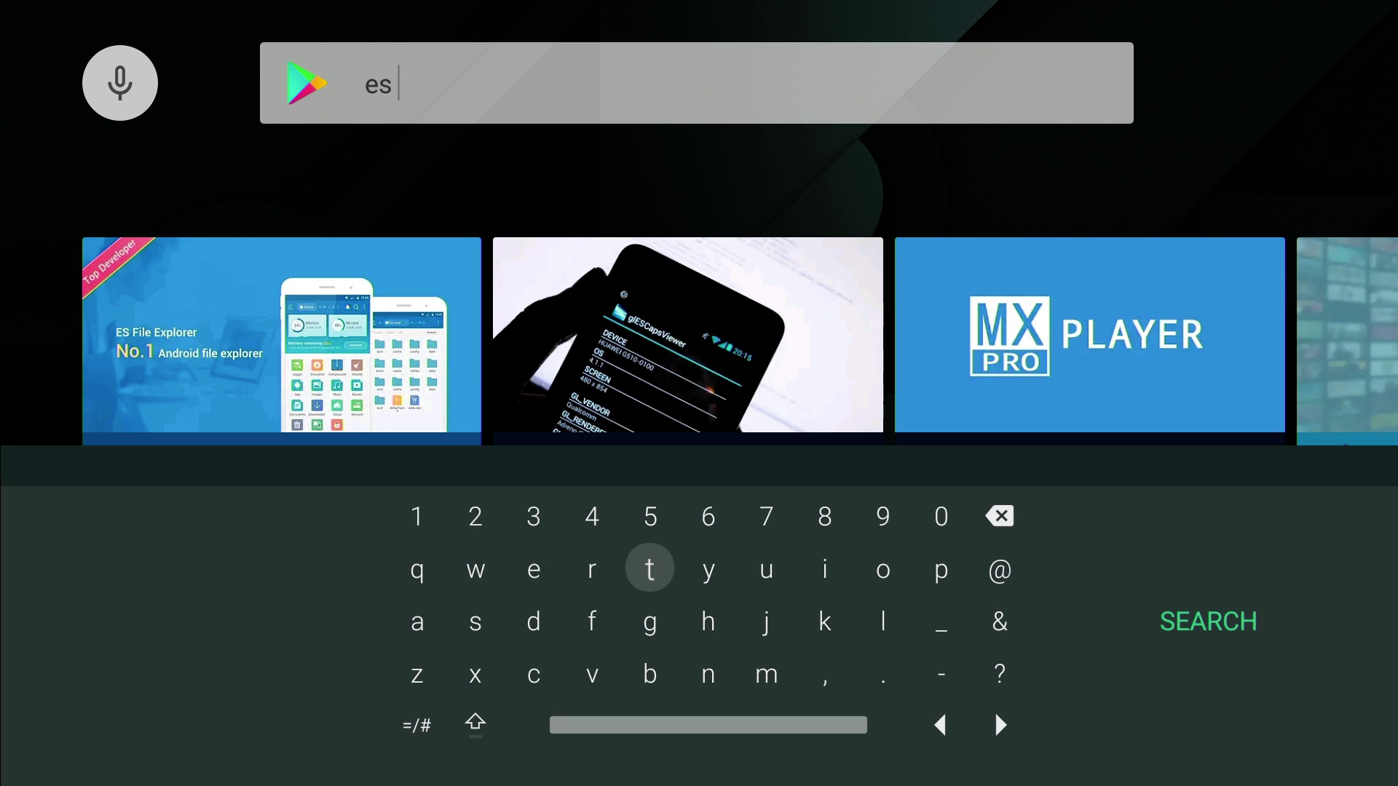
key("Escape")
Step: Open the ES File Explorer File Manager result and install it, accepting its permissions
key("Down")
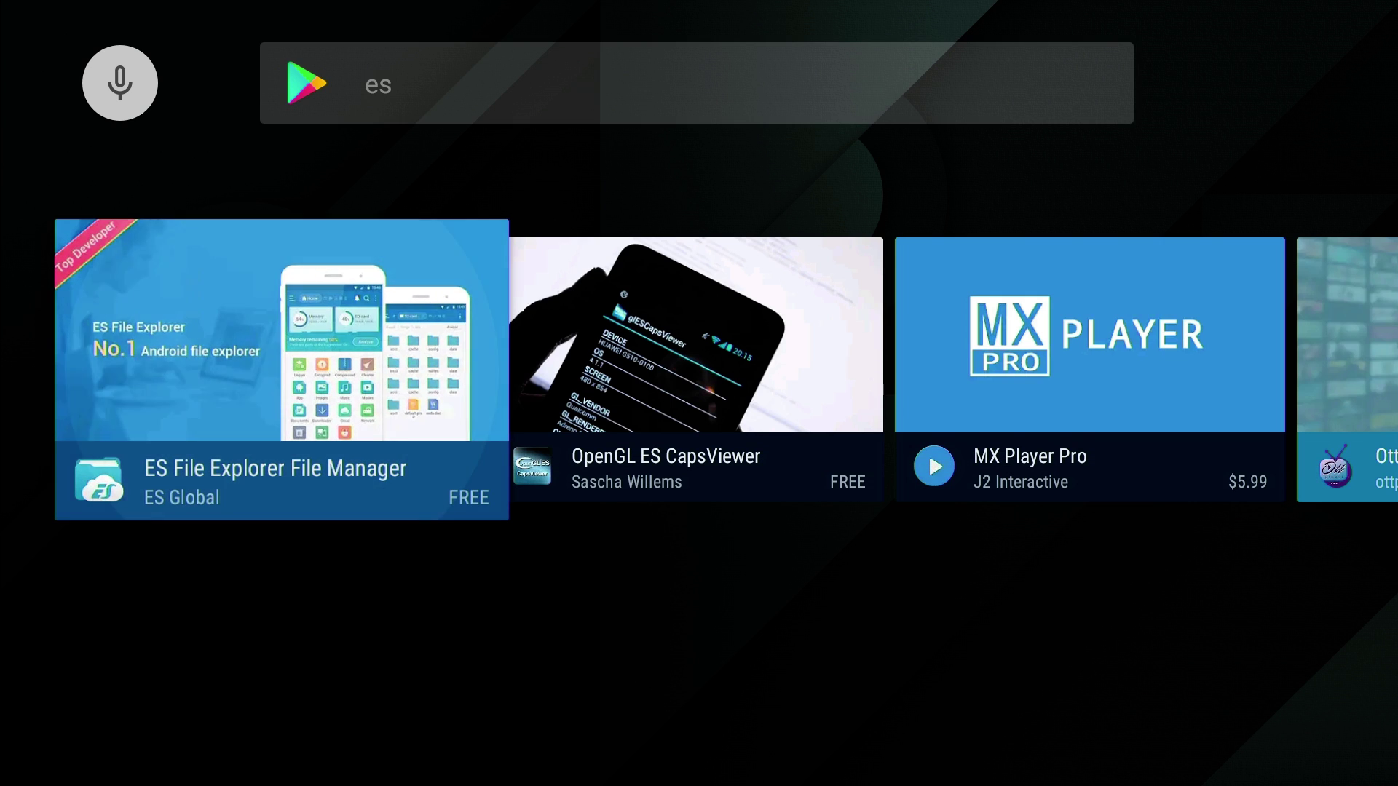
key("Return")
key("Return")
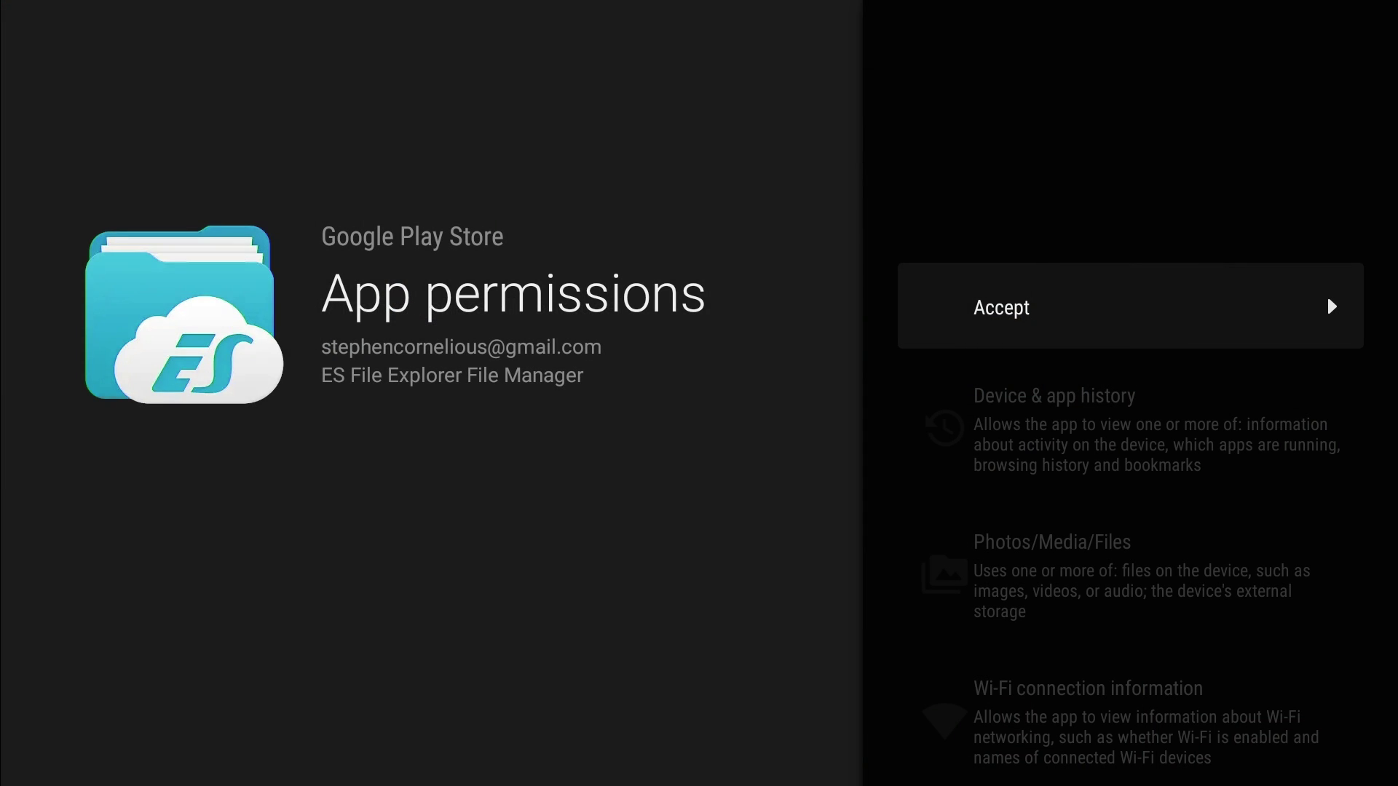
key("Return")
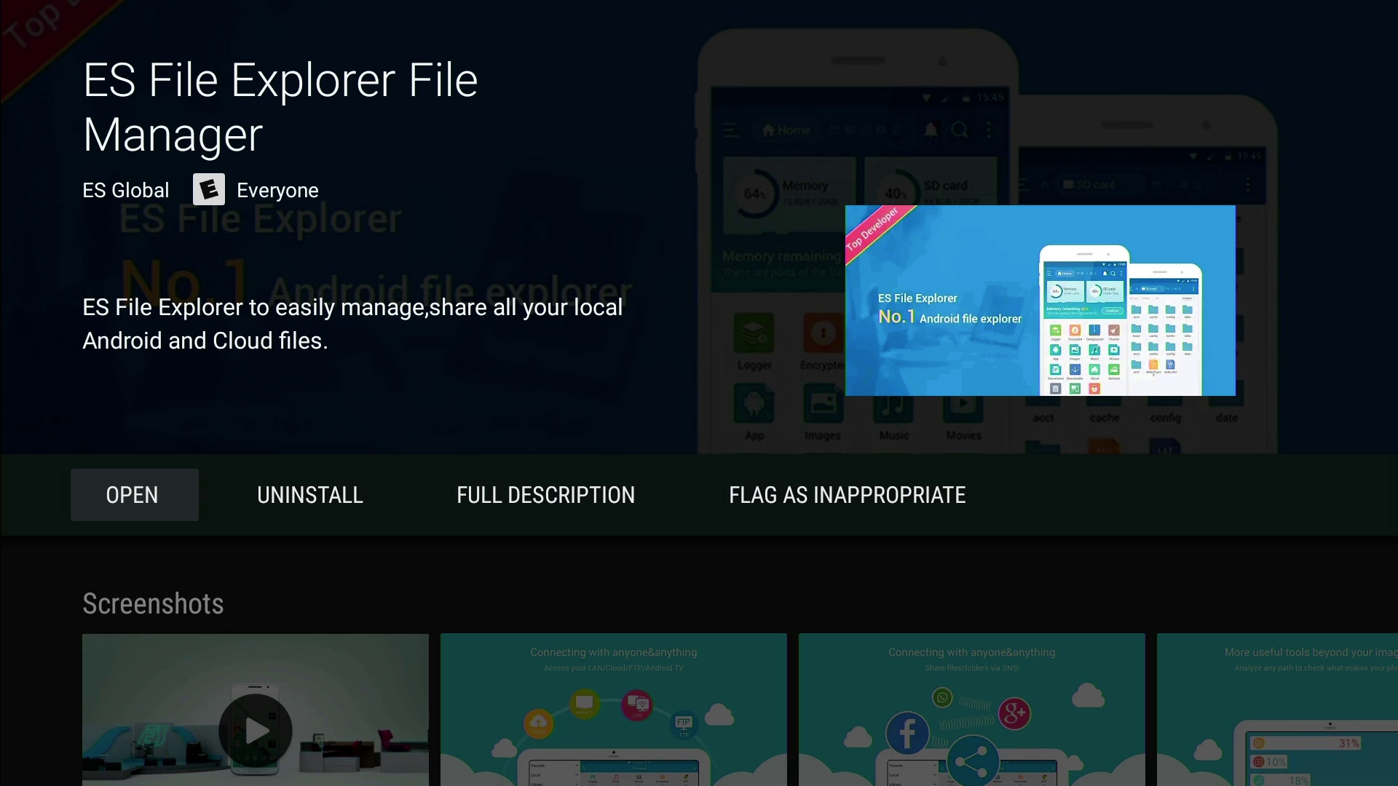
Step: Replace the 'es' search with a new search for 'tv app repo'
key("Escape")
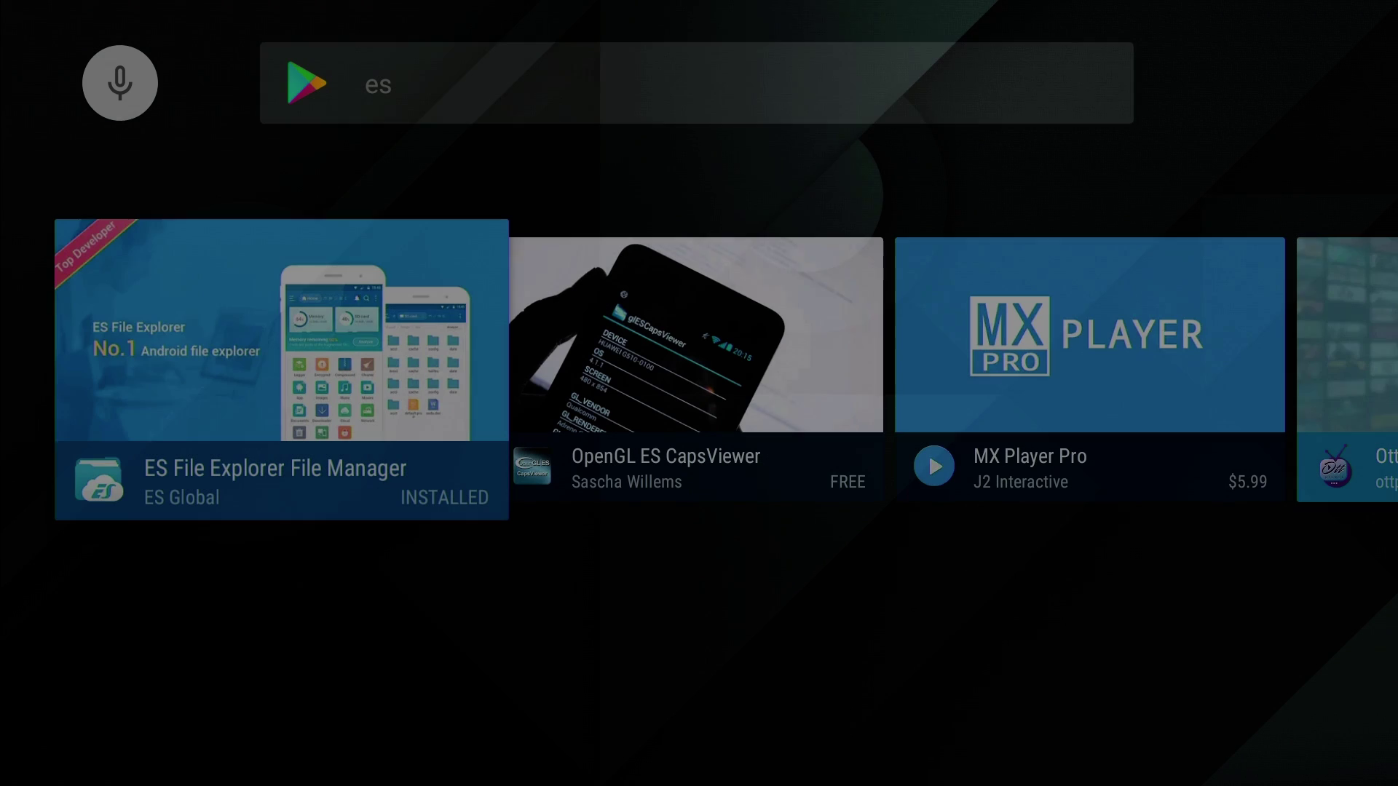
key("Up")
key("Right")
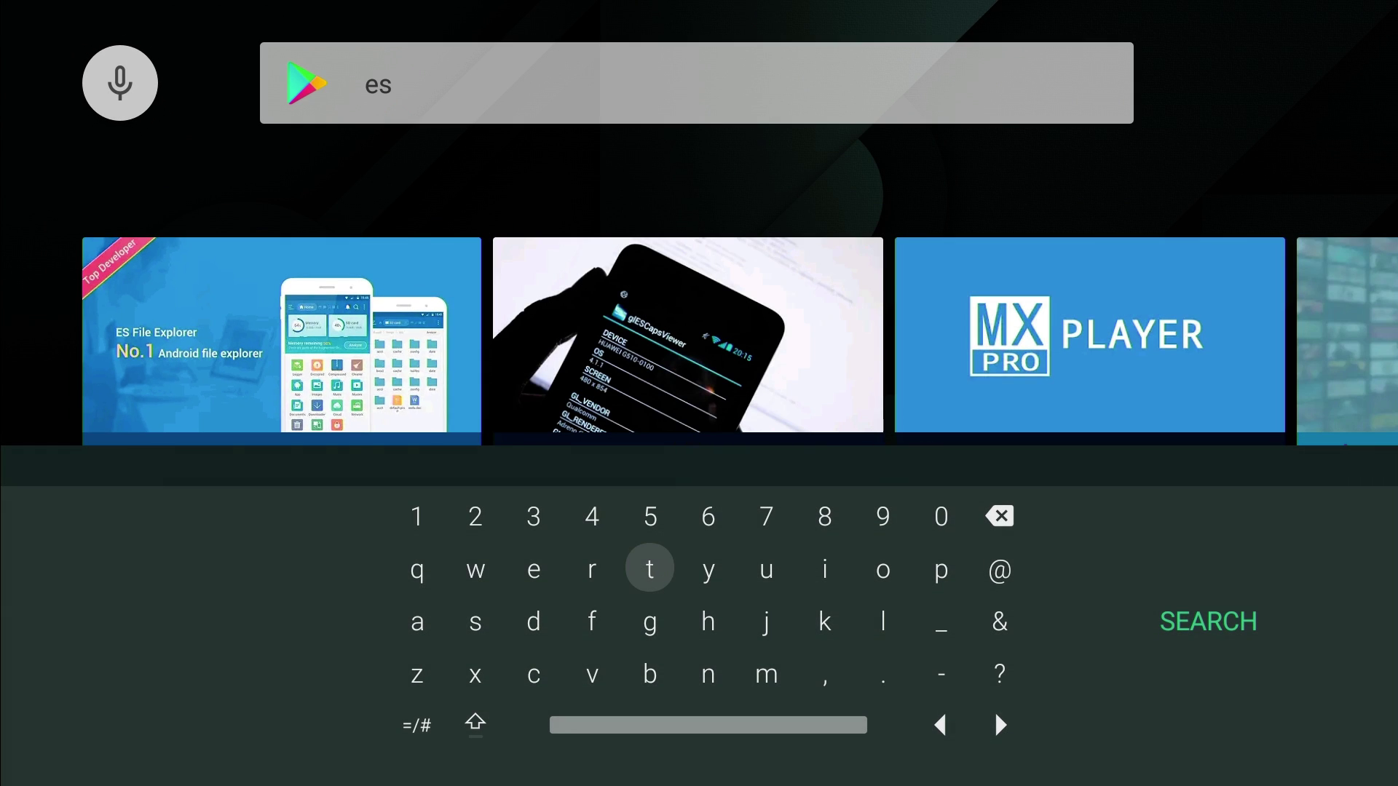
key("BackSpace")
key("BackSpace")
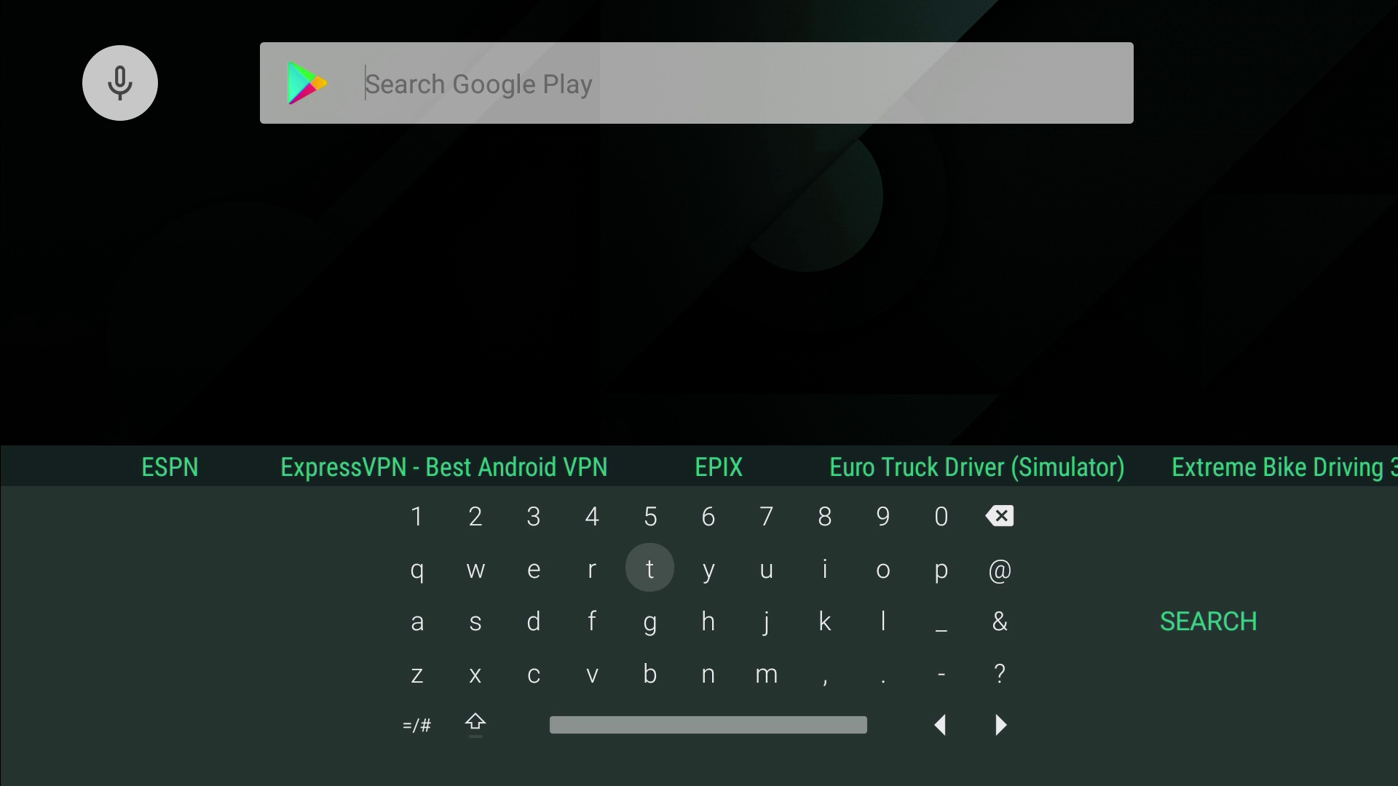
type("t")
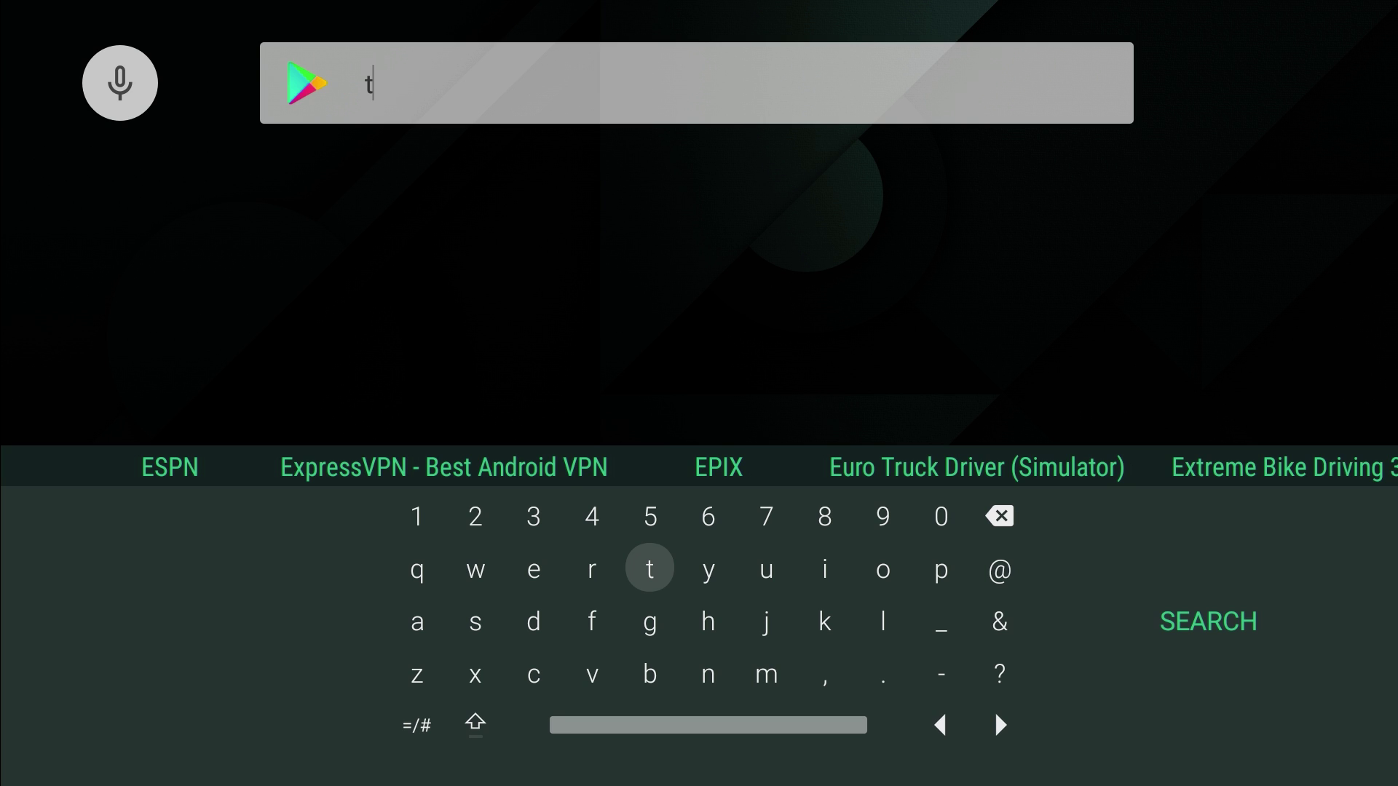
type("v a")
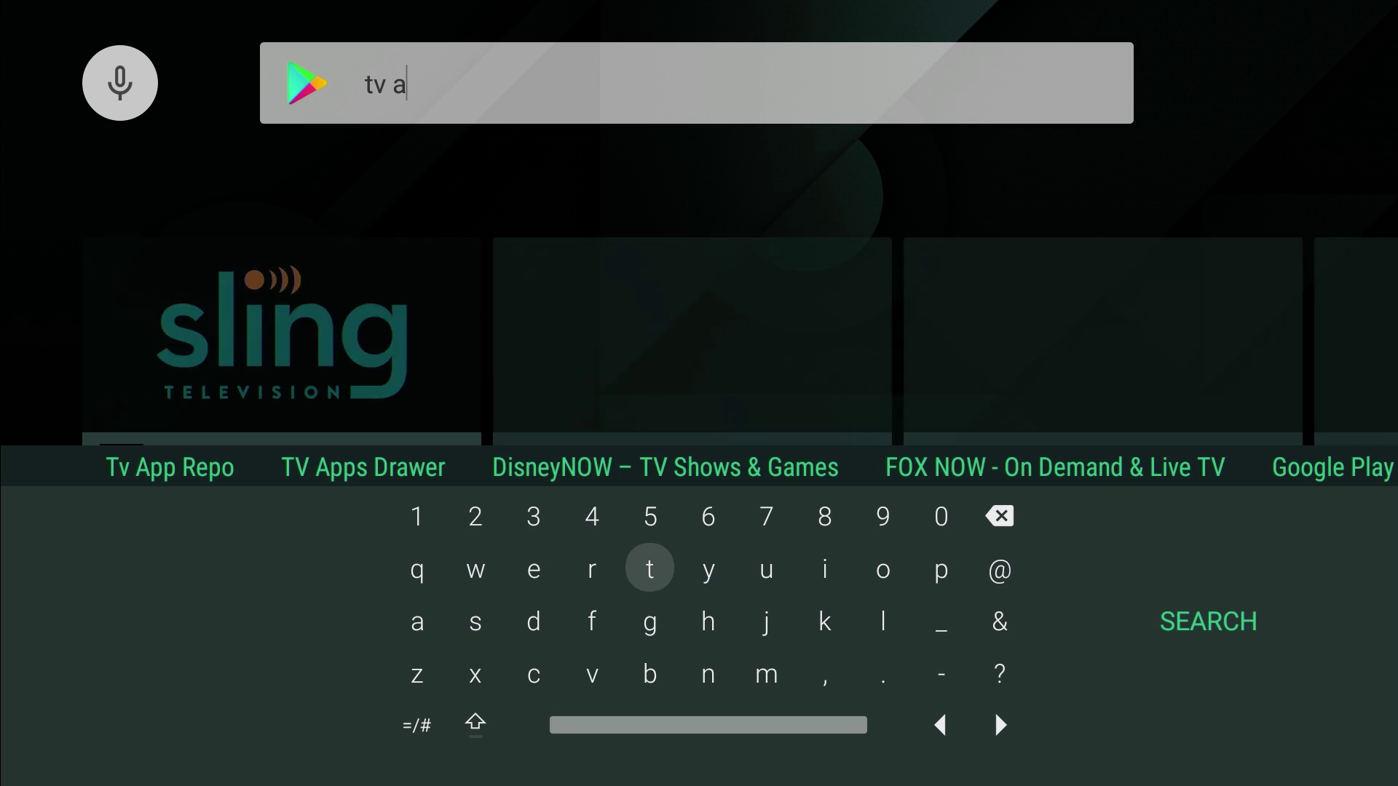
type("pp re")
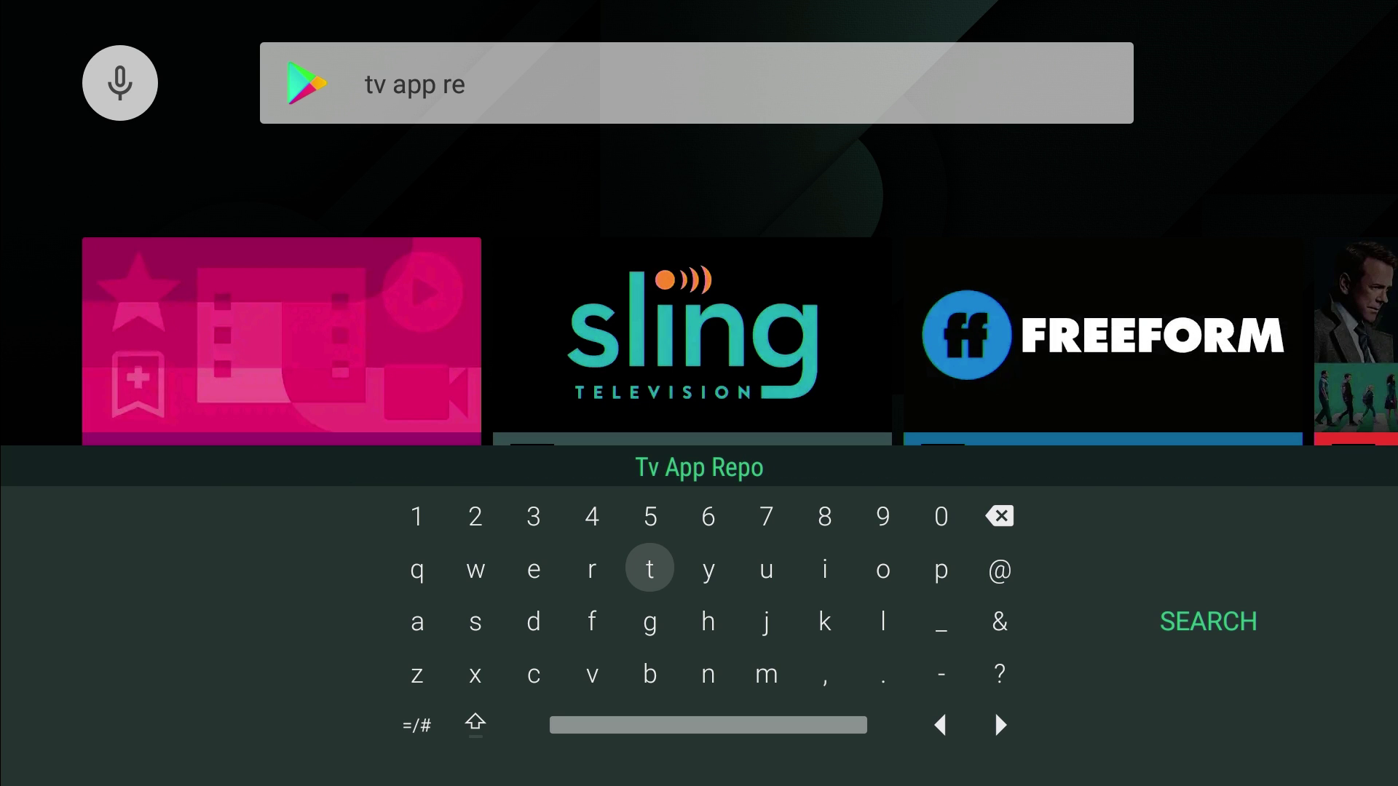
type("po")
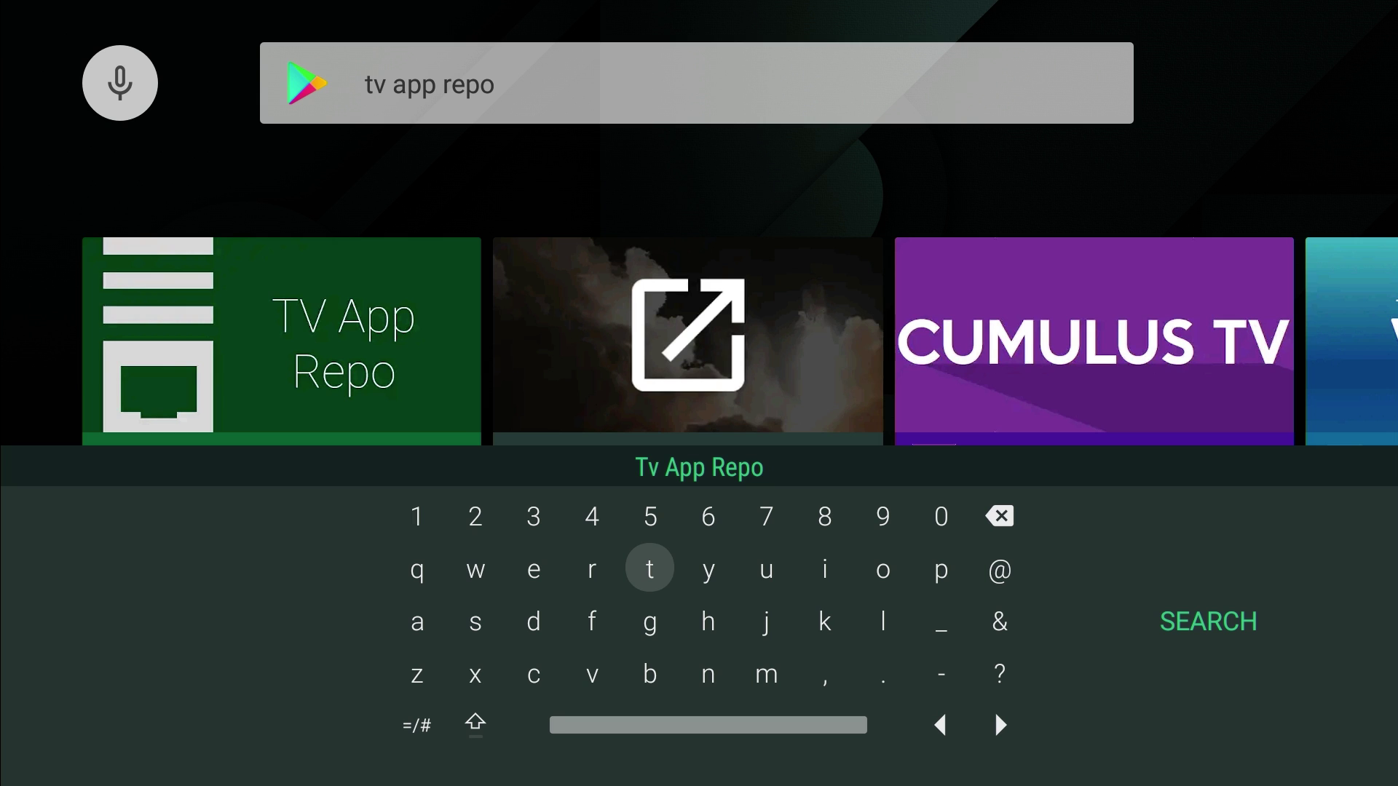
key("Escape")
Step: Open the Tv App Repo result, confirm it's installed, and return home
key("Down")
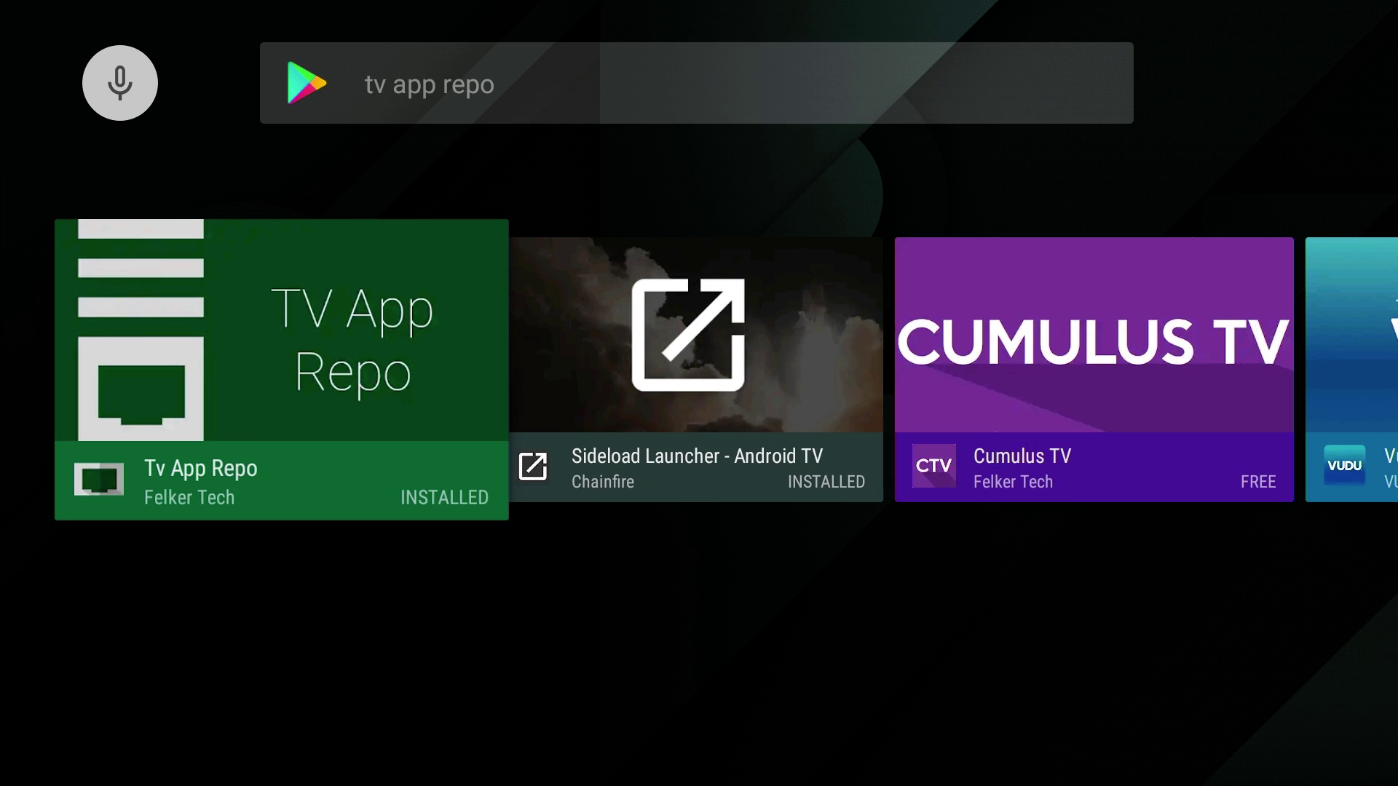
key("Return")
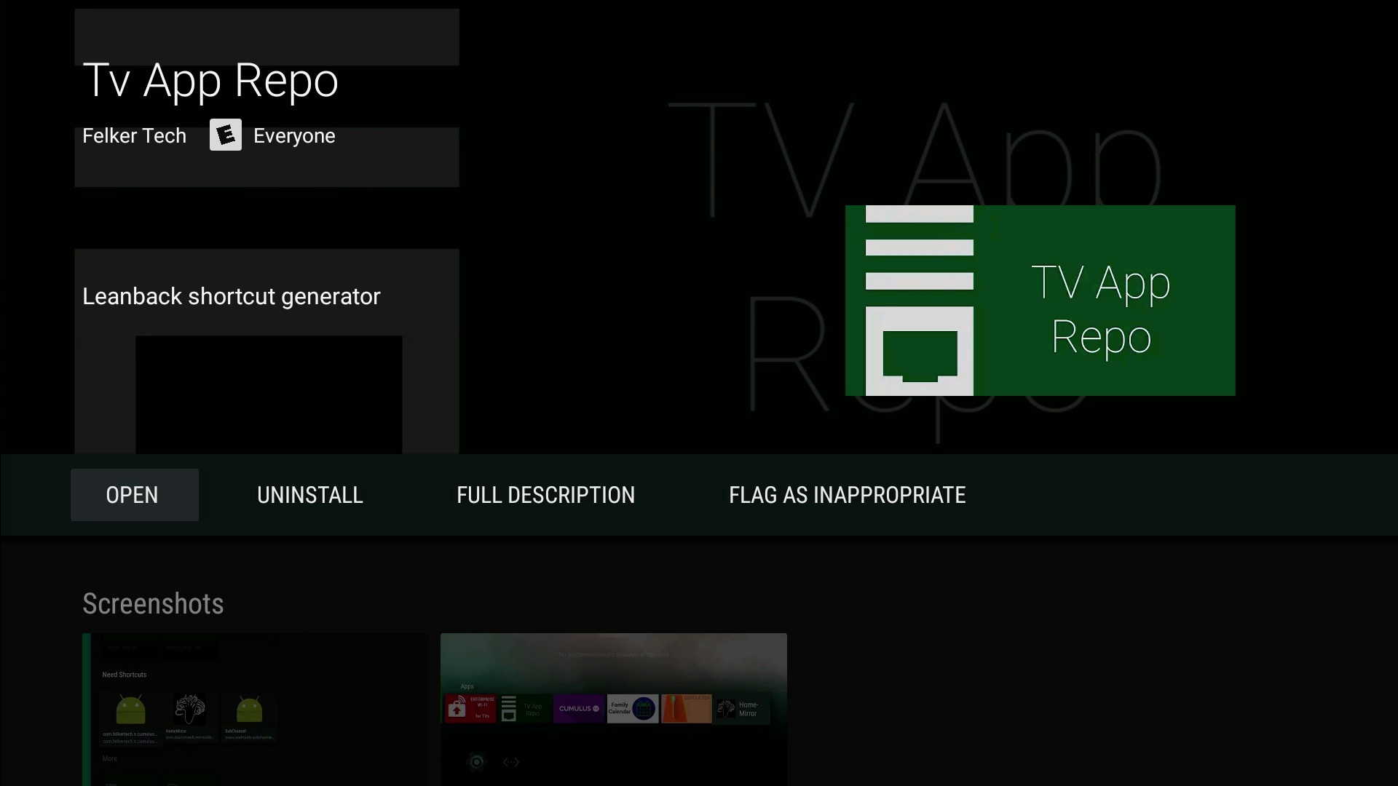
key("Home")
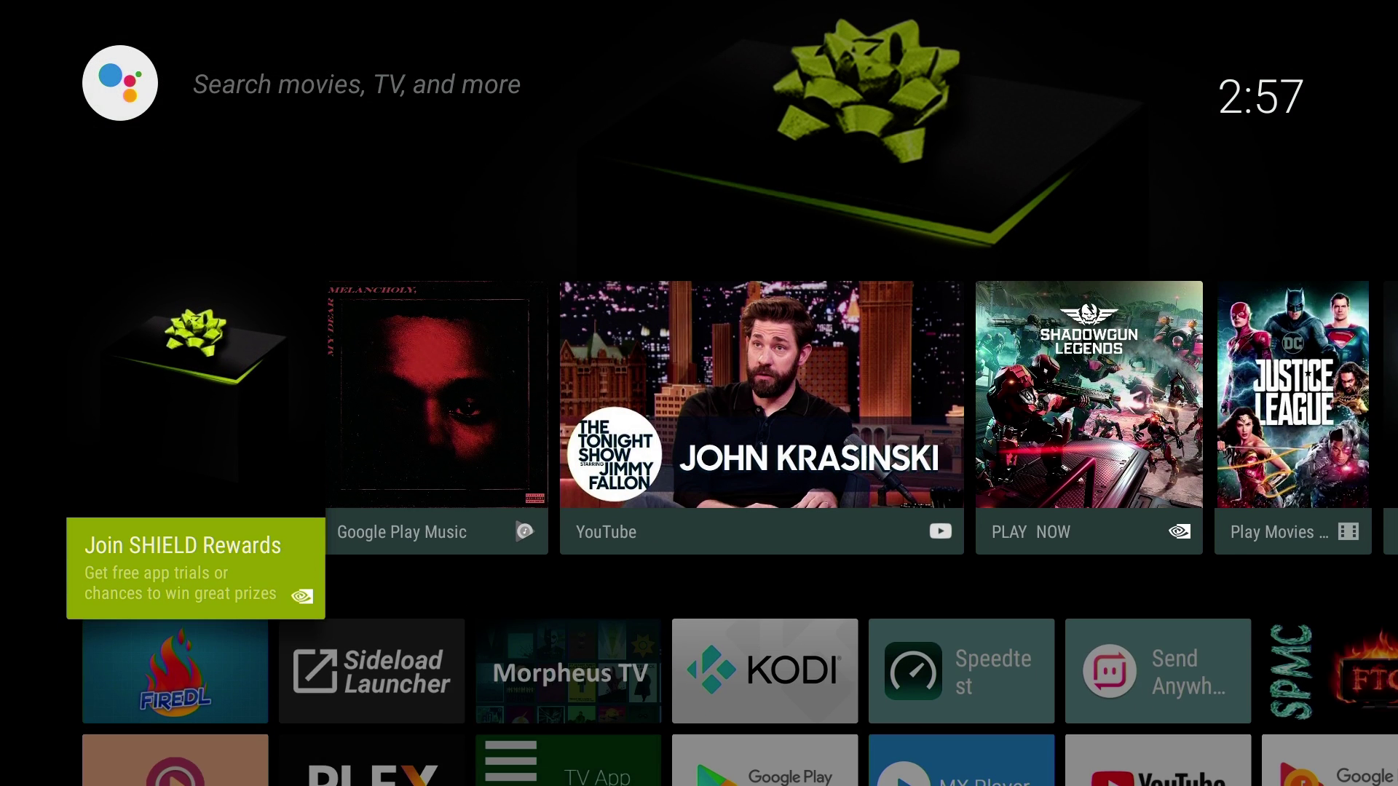
Step: Move right along the Apps row and launch the ES File Explorer tile
key("Down")
key("Down")
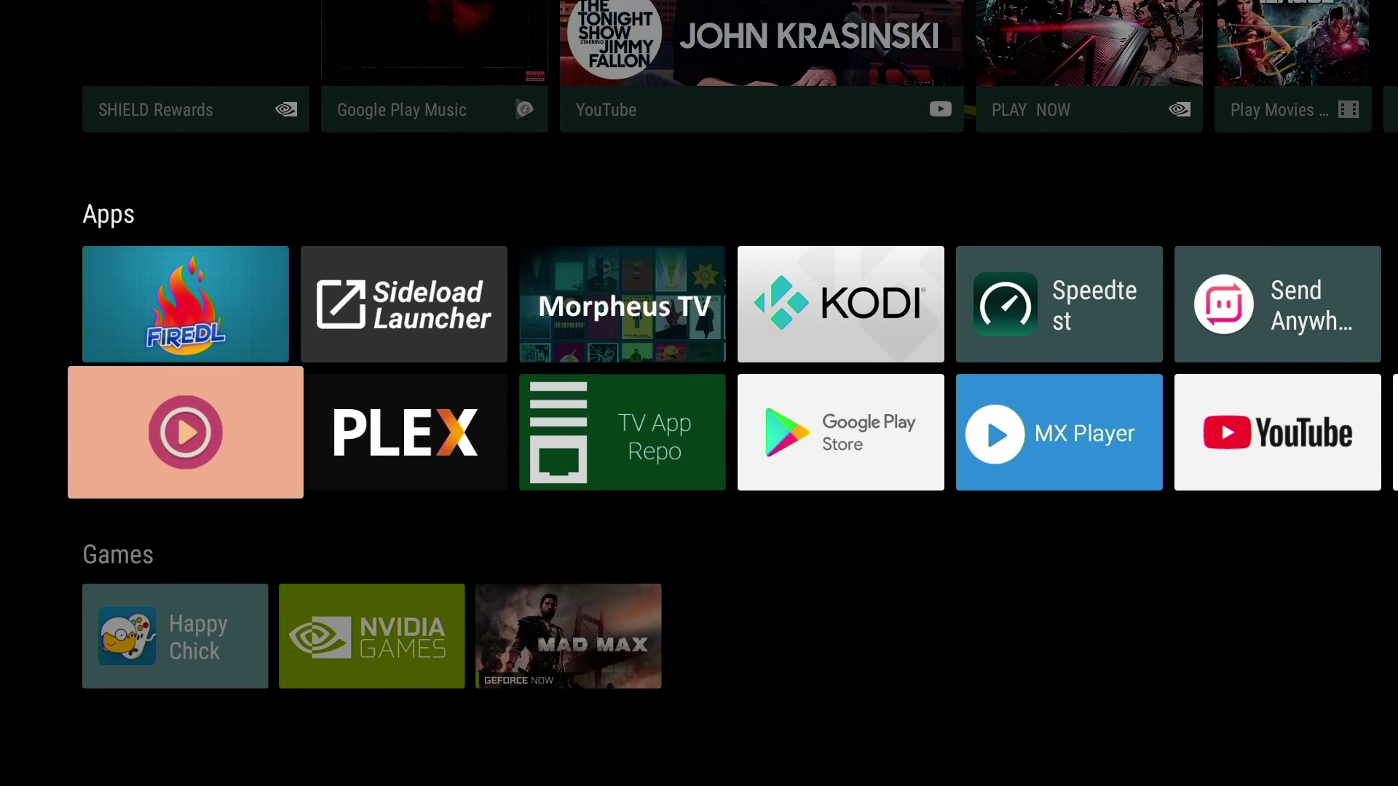
key("Right")
key("Right")
key("Right")
key("Right")
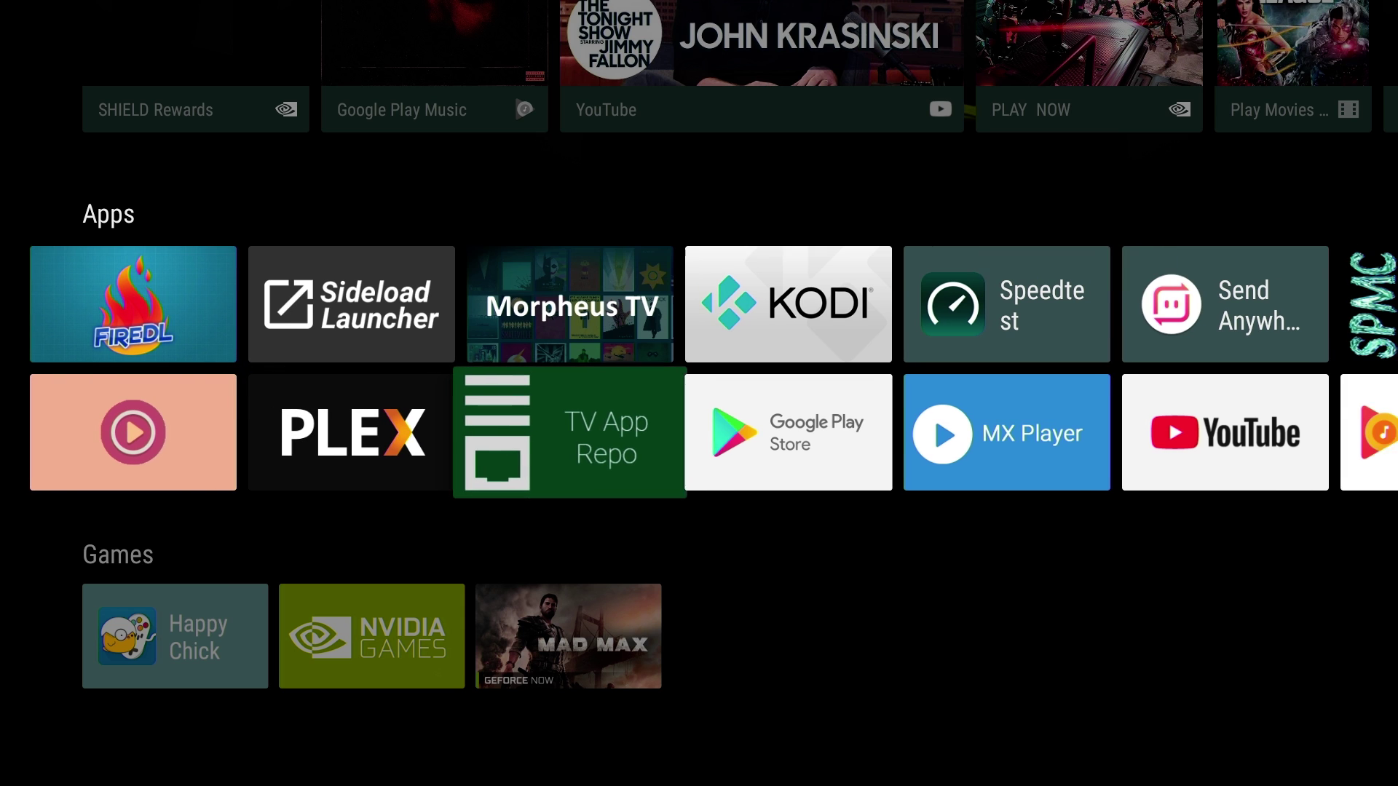
key("Right")
key("Right")
key("Right")
key("Right")
key("Right")
key("Right")
key("Right")
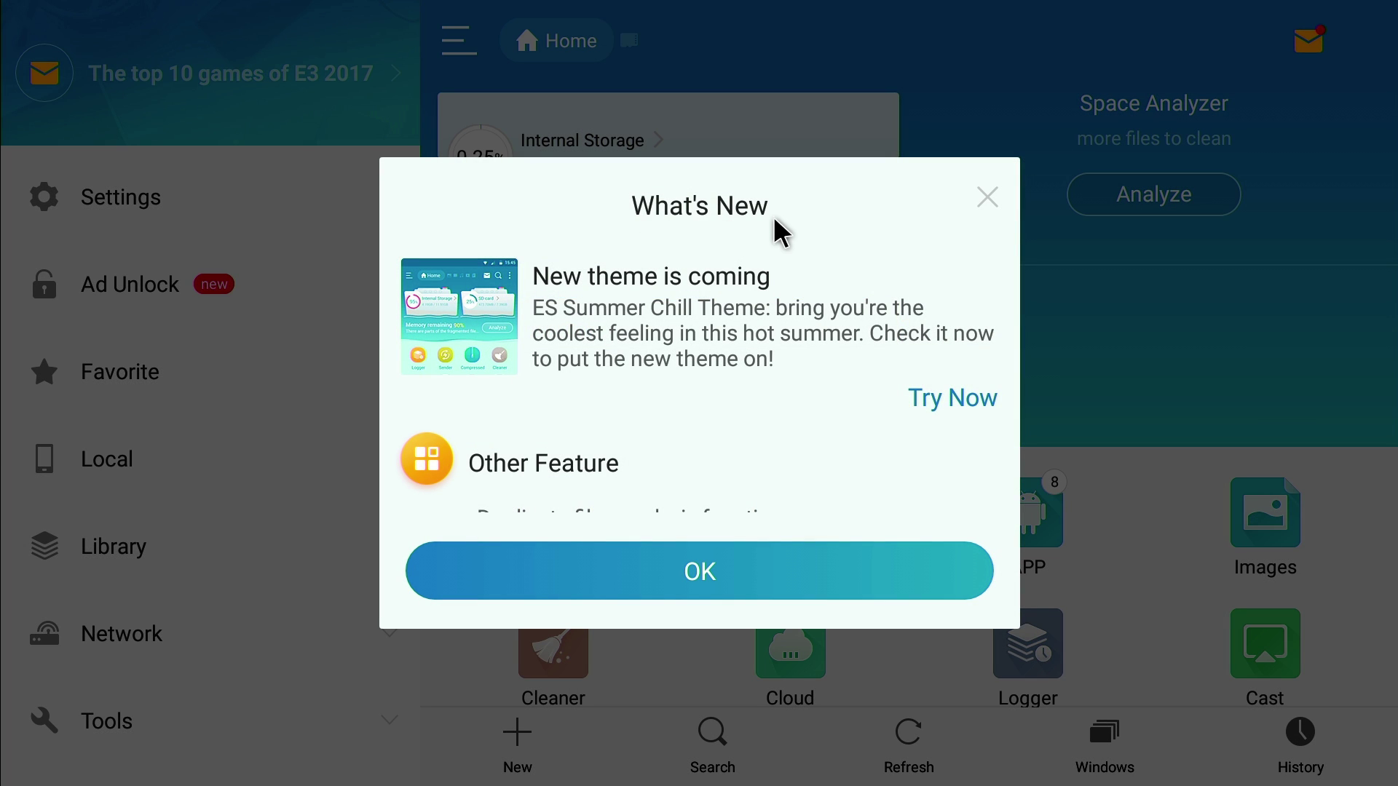
Step: Dismiss the What's New notice and look through ES File Explorer's display settings
key("Escape")
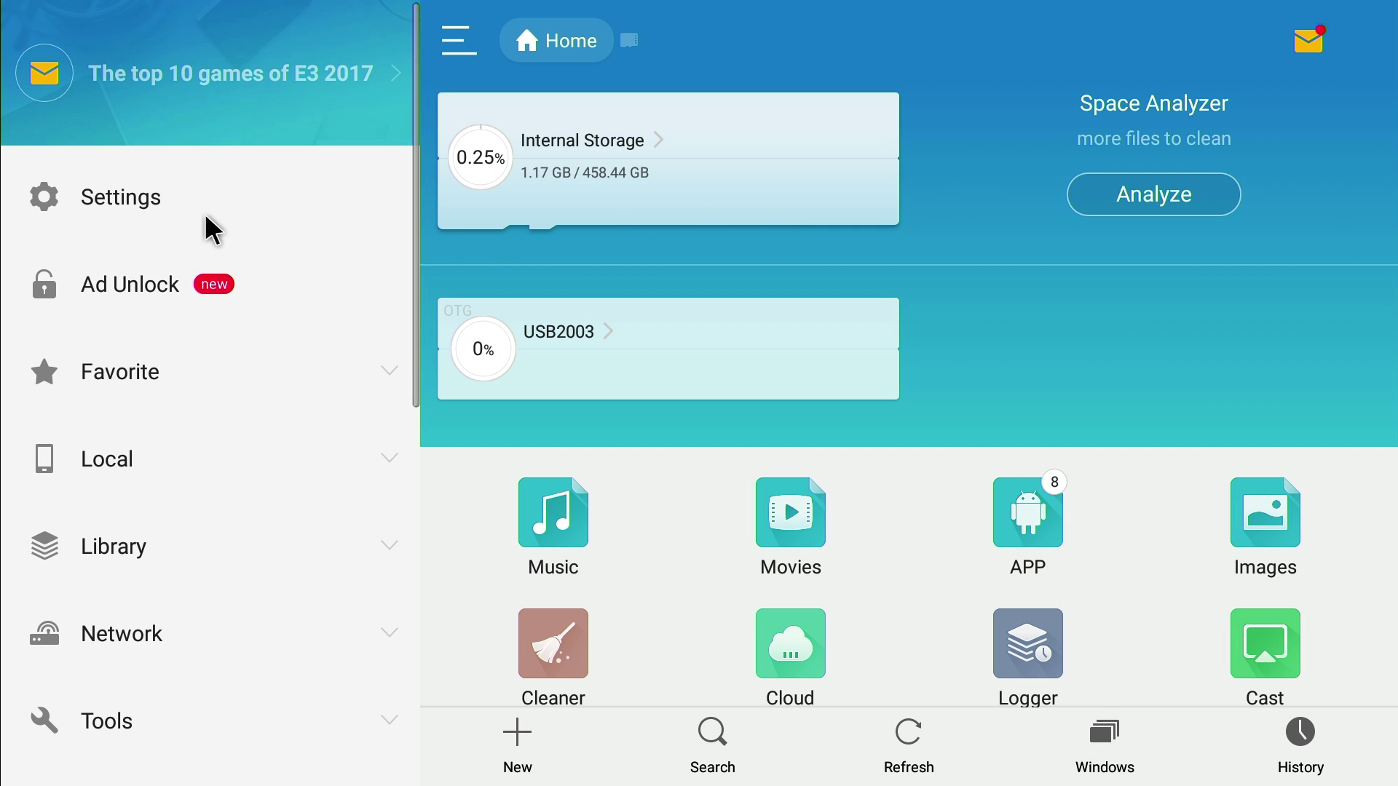
left_click(160, 198)
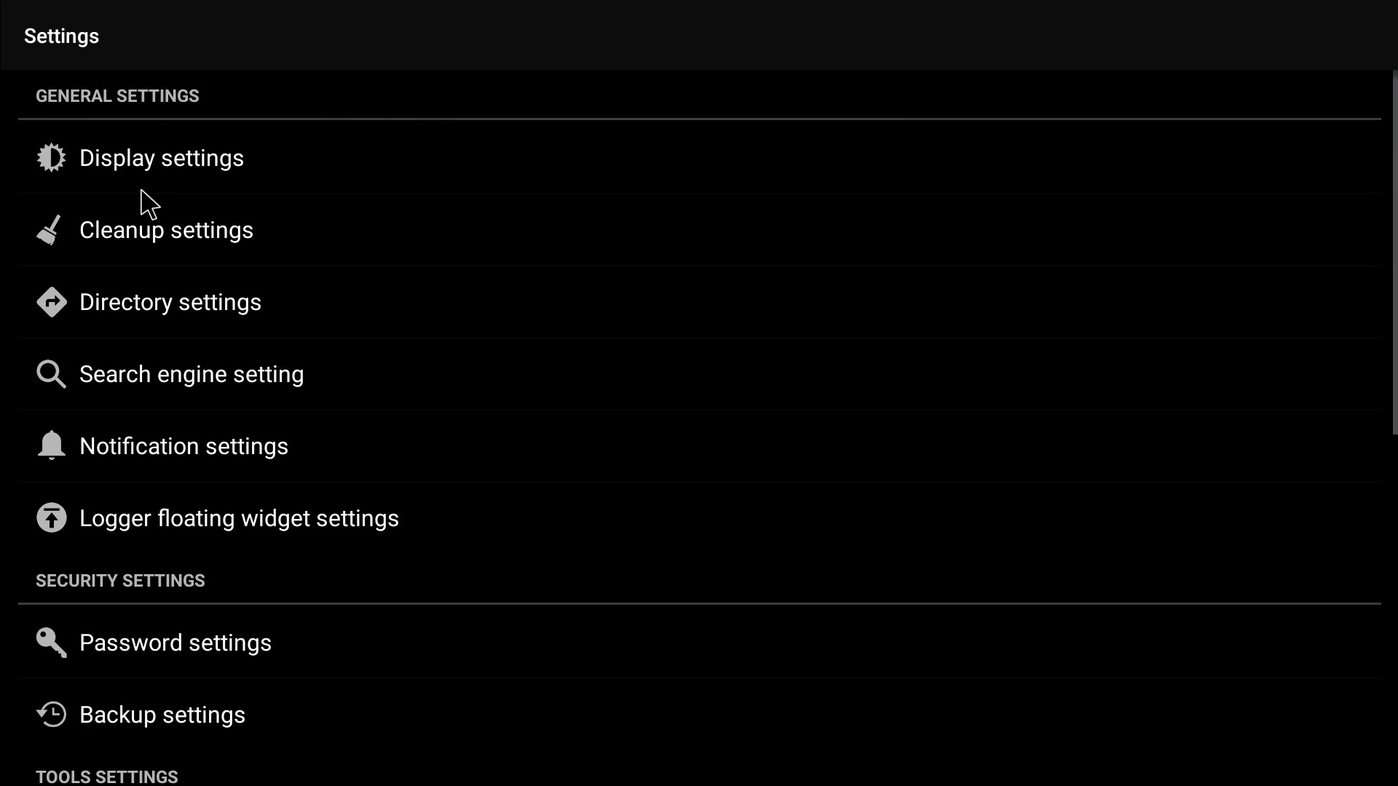
left_click(272, 181)
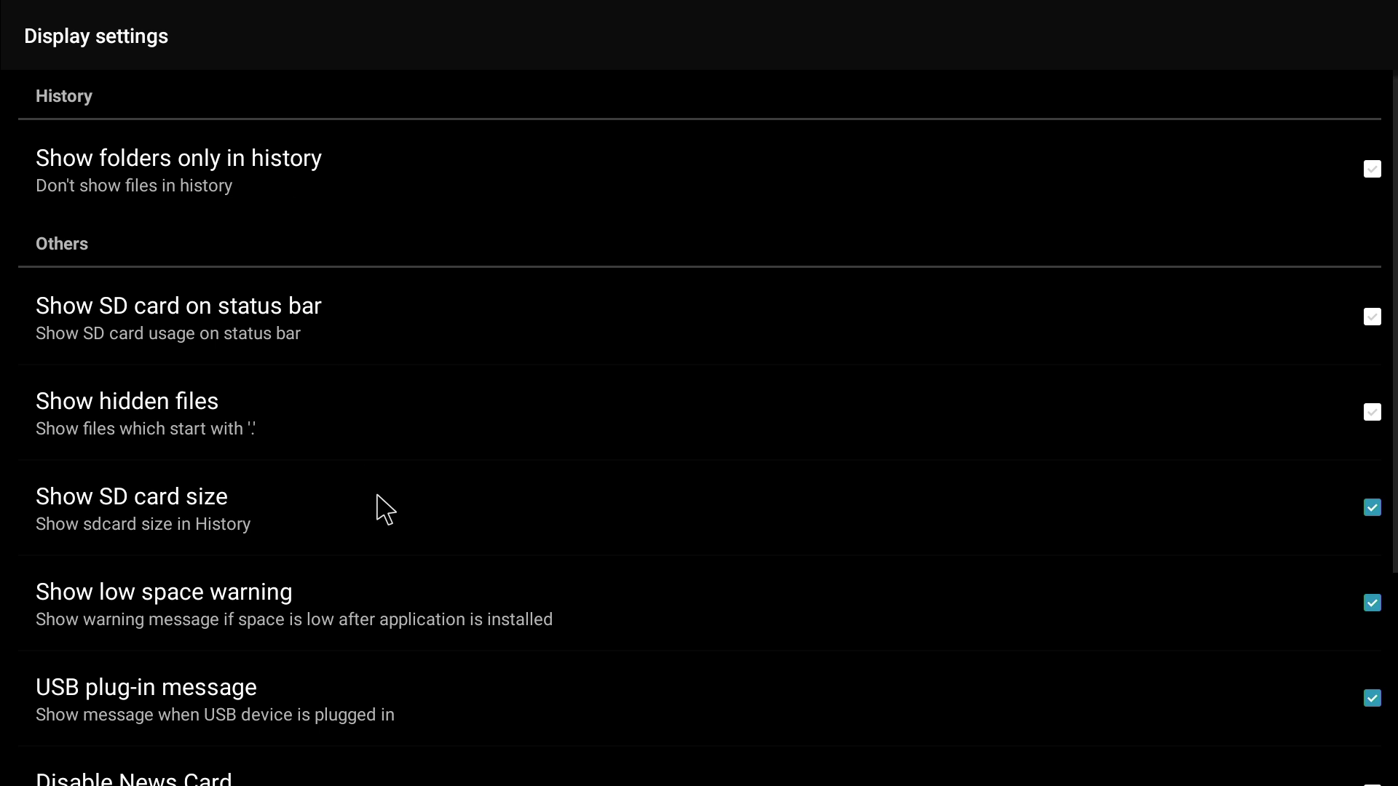
left_click_drag(375, 493, 412, 290)
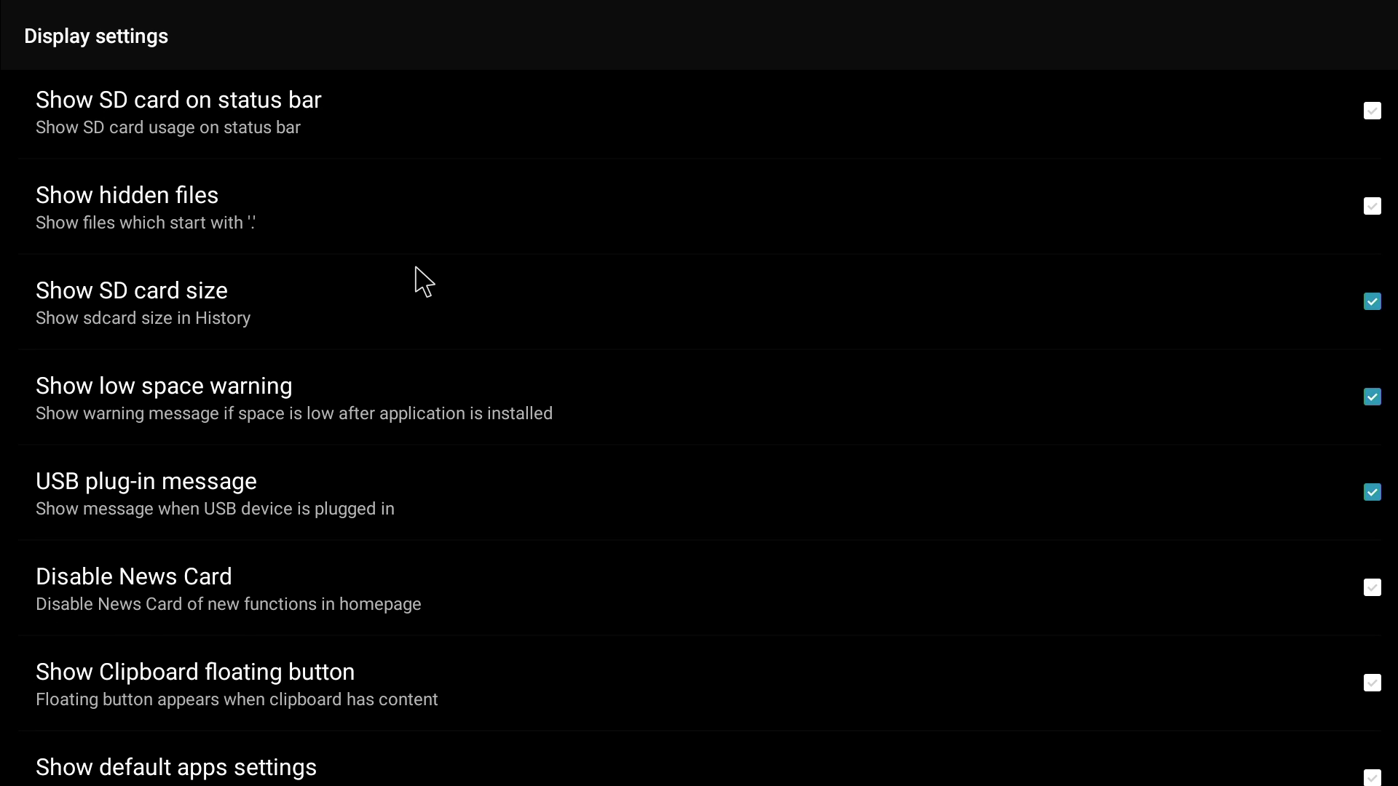
key("Escape")
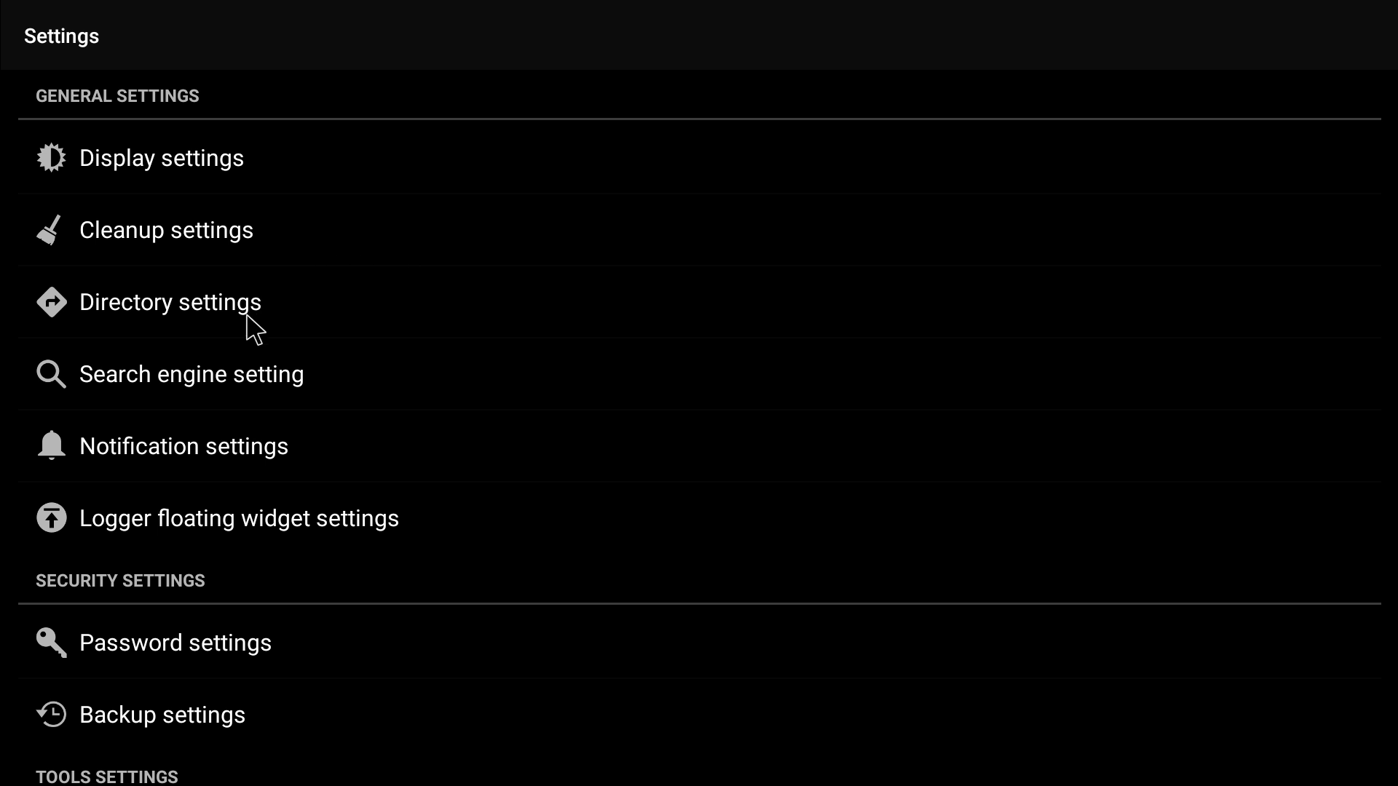
Step: Uncheck 'Notify me of app permissions' in Notification settings, then glance at the logger widget settings
left_click(251, 461)
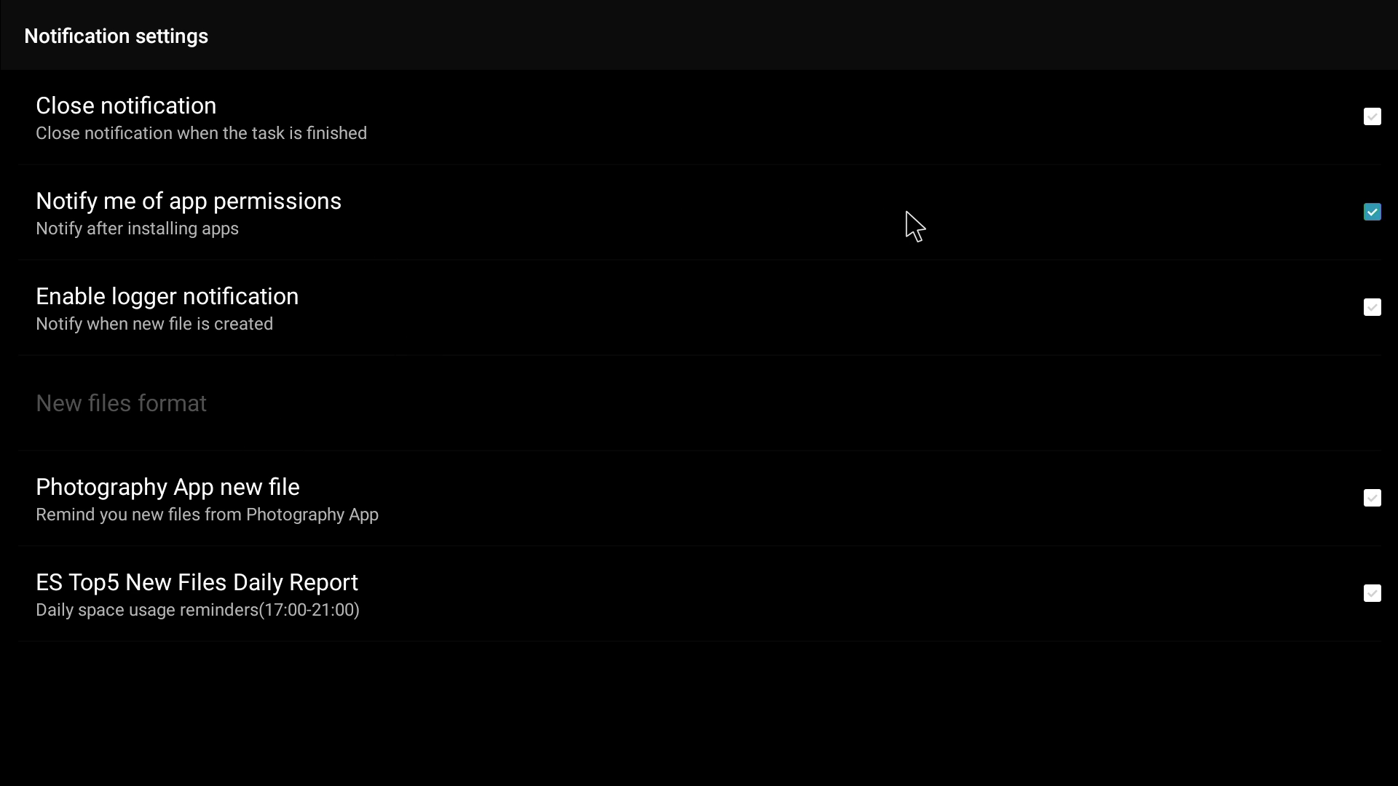
left_click(987, 209)
key("Escape")
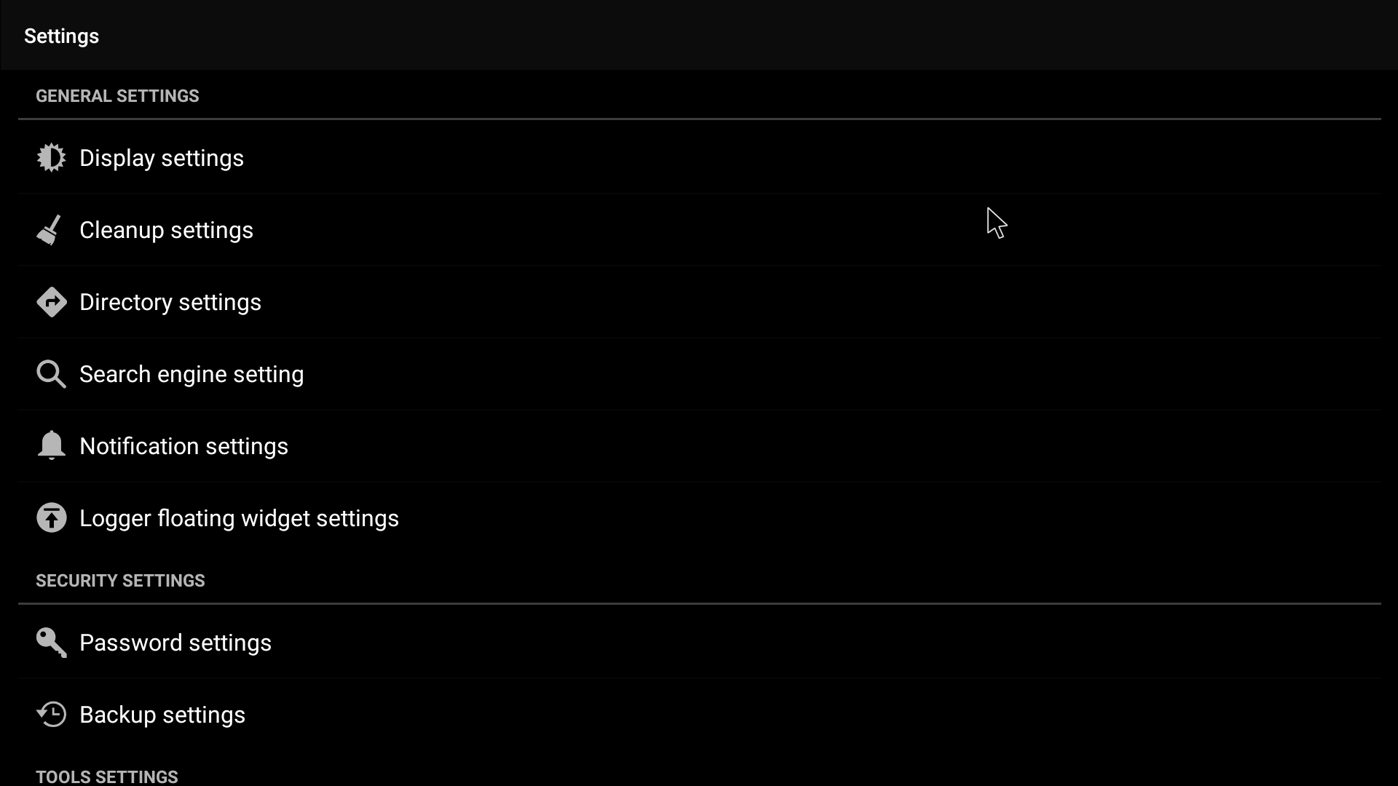
left_click(318, 517)
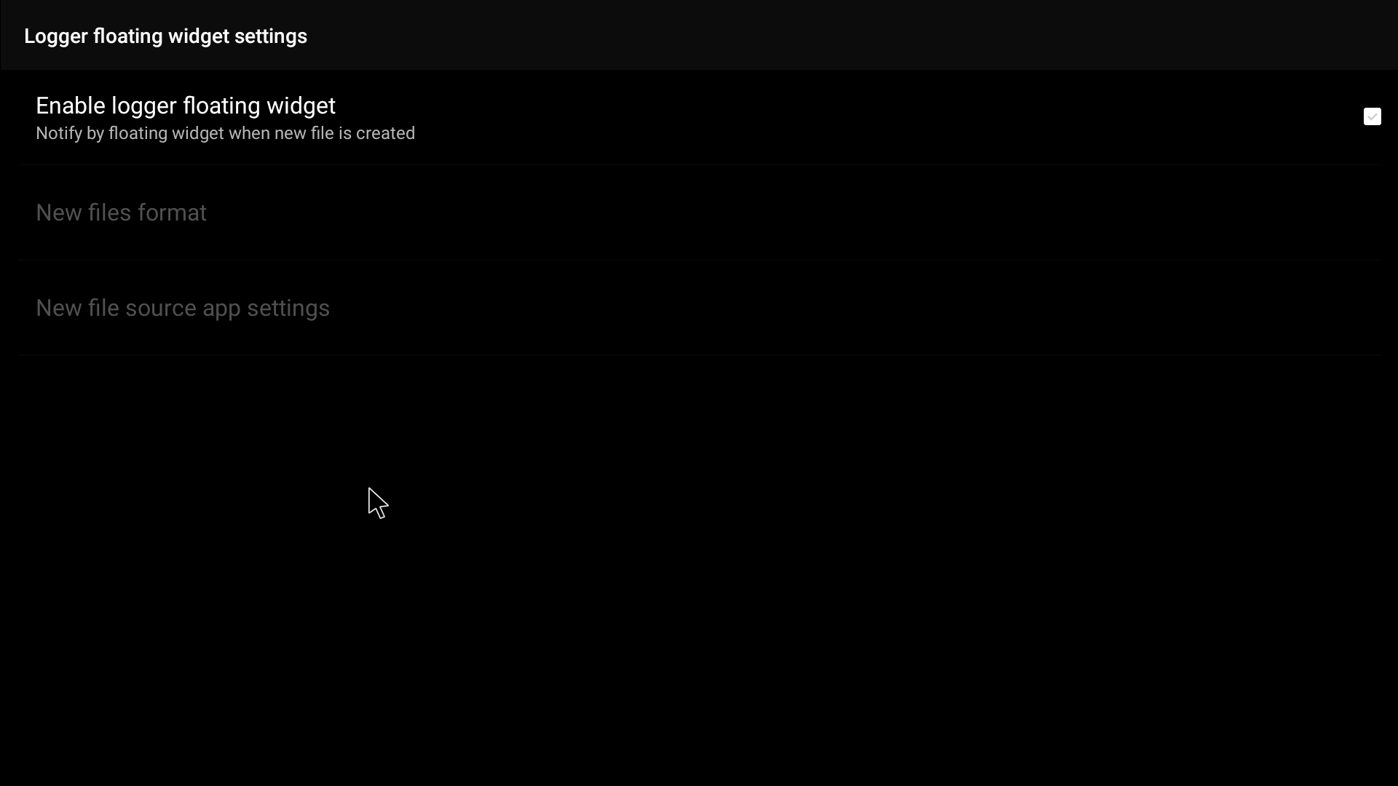
key("Escape")
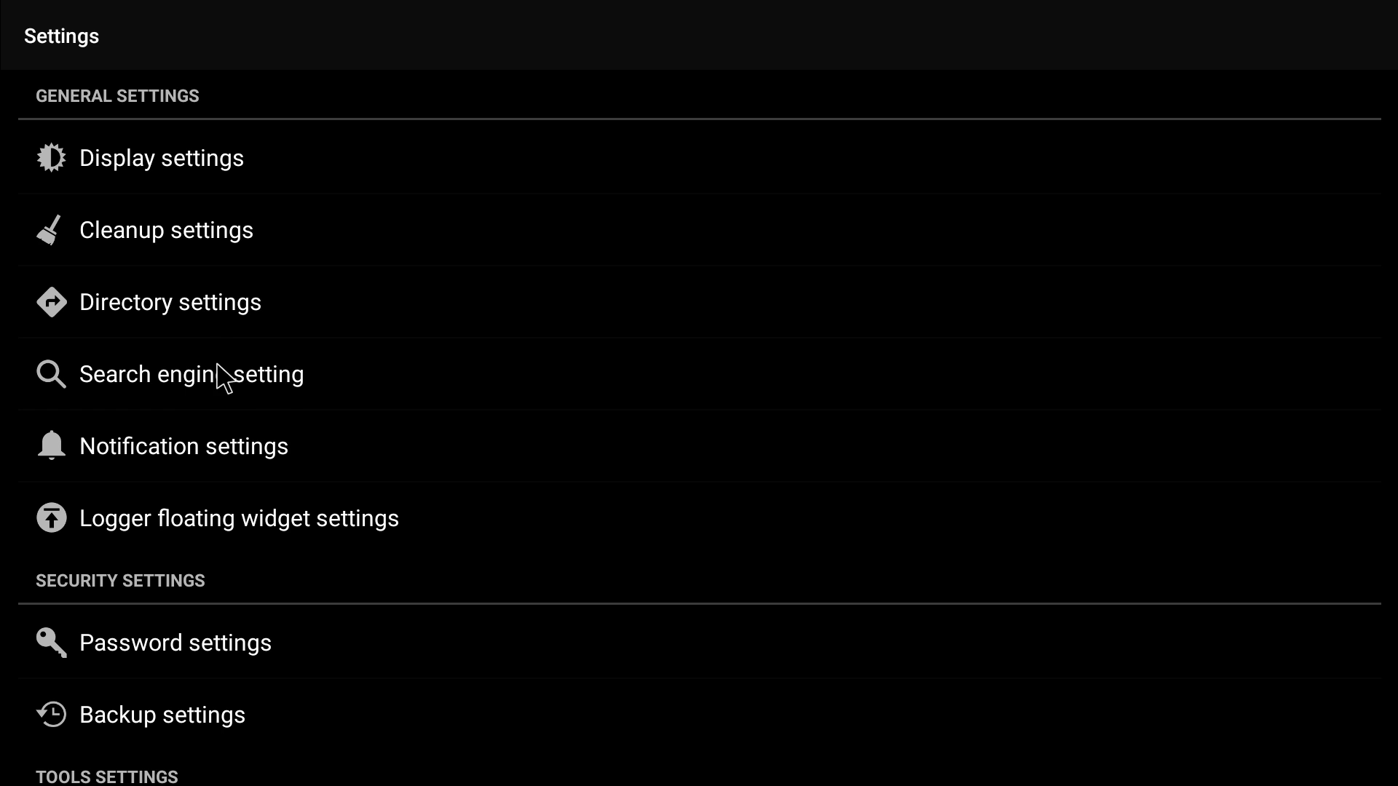
Step: Change the search engine setting from Auto select to Google
left_click(265, 372)
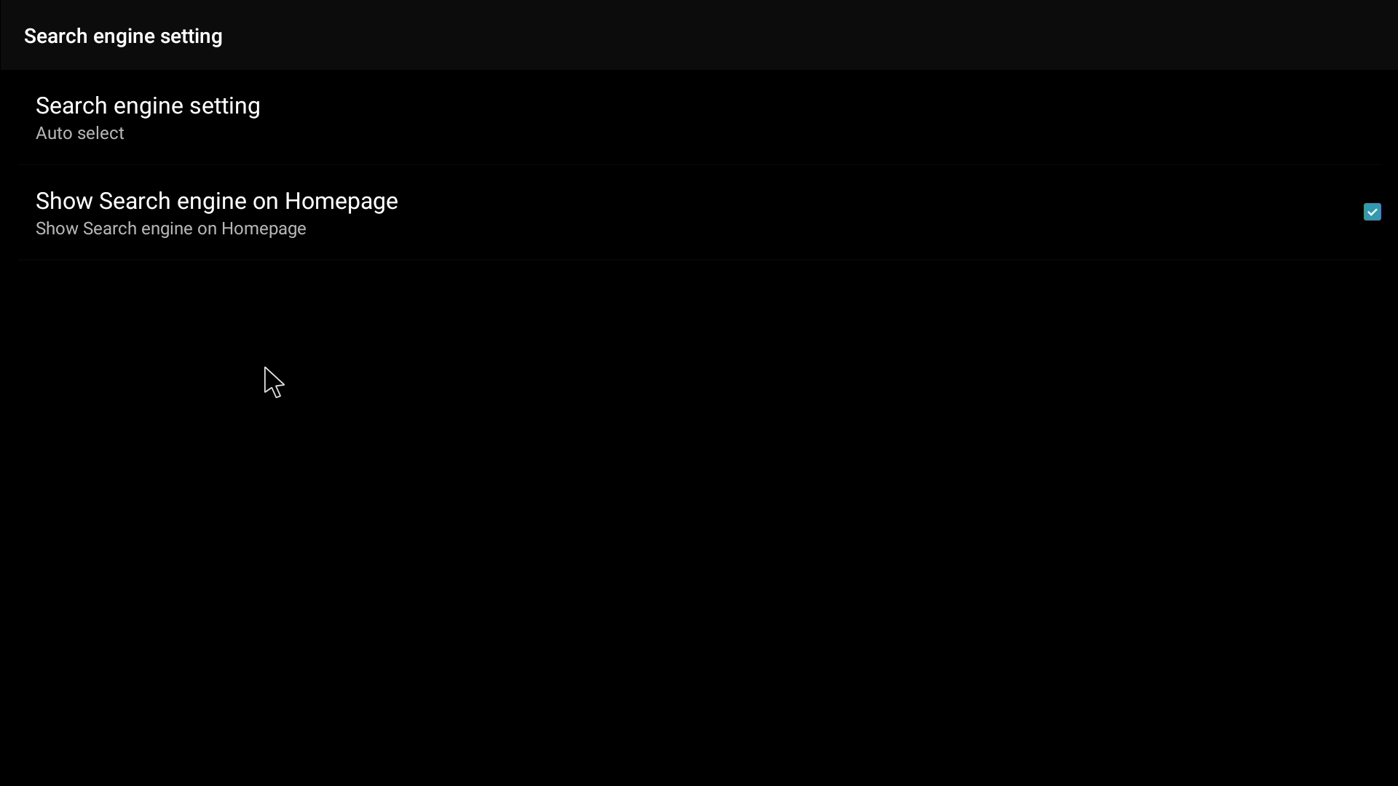
left_click(187, 125)
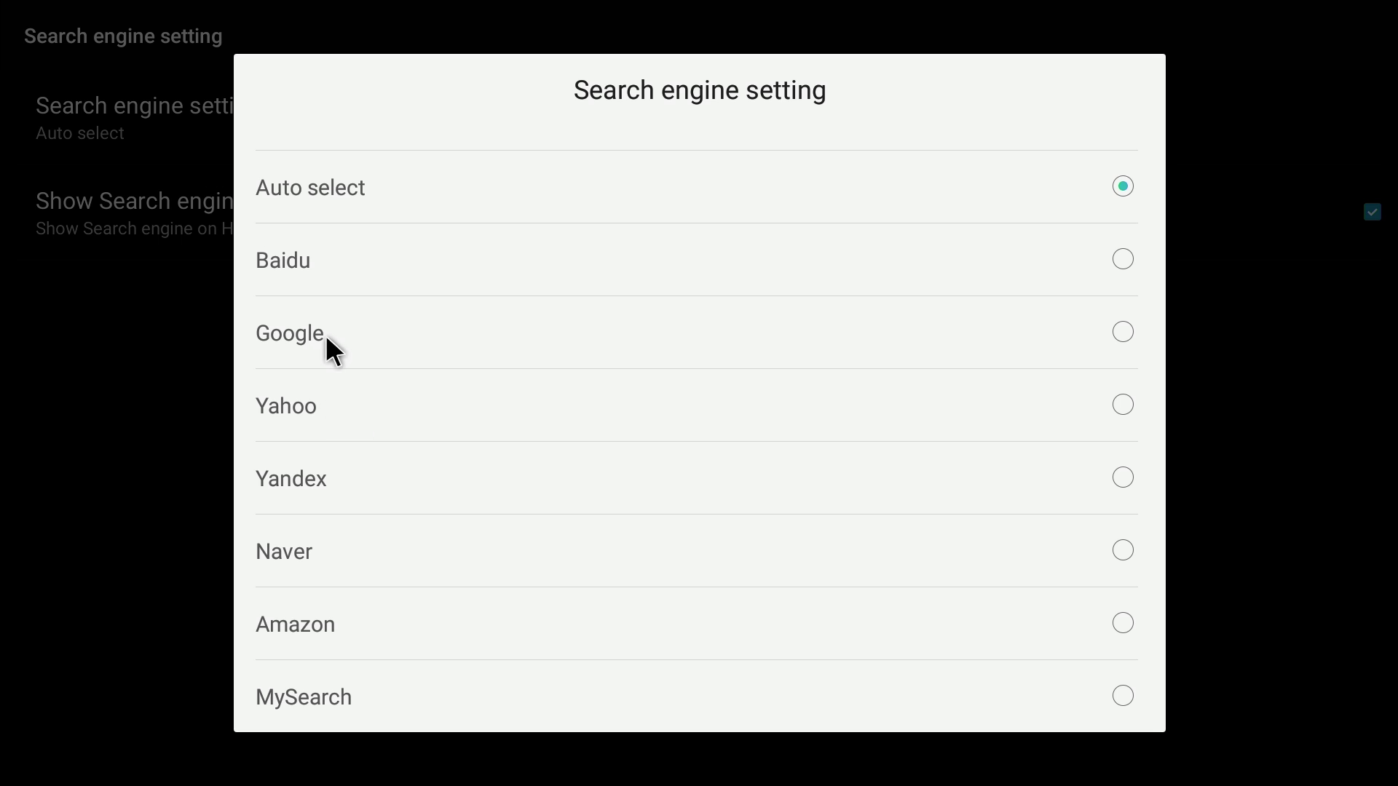
left_click(397, 334)
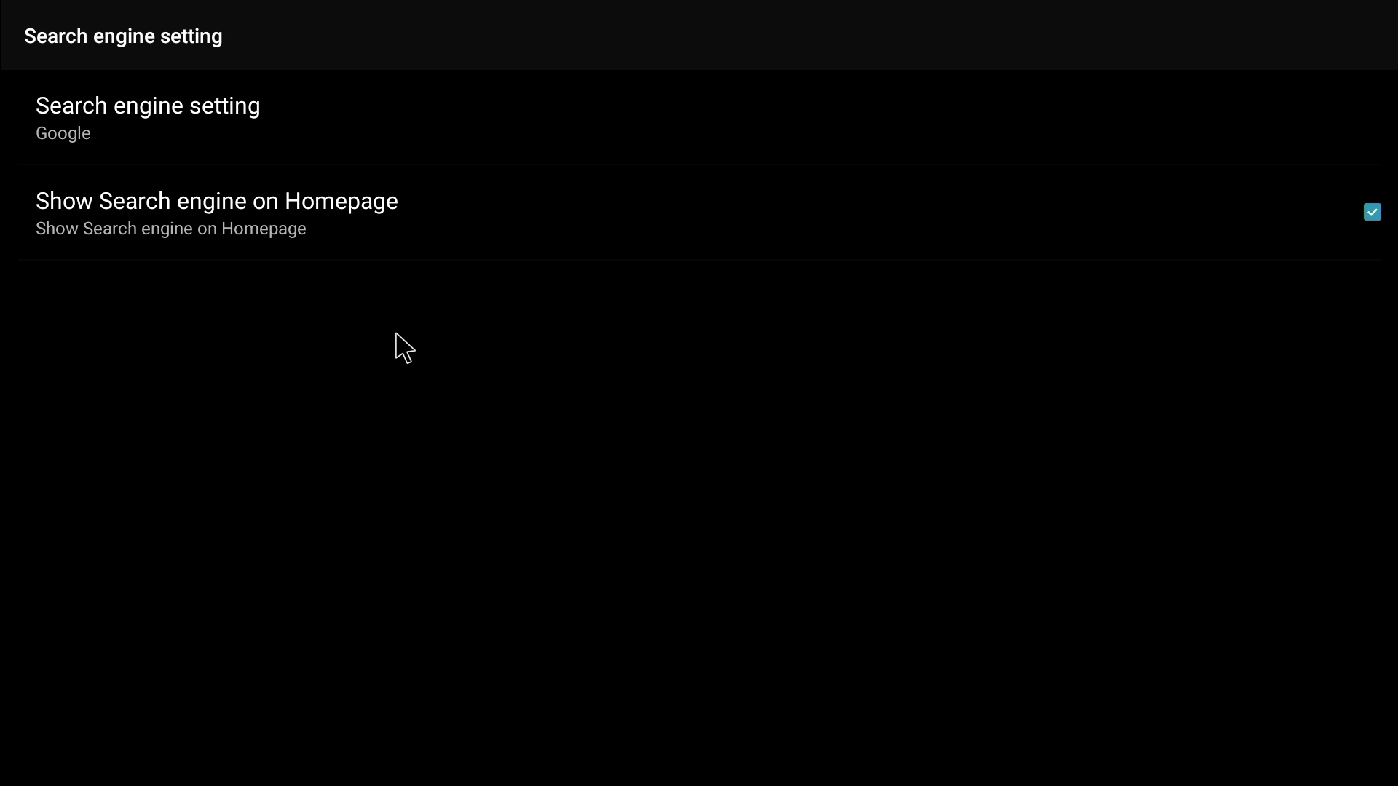
key("Escape")
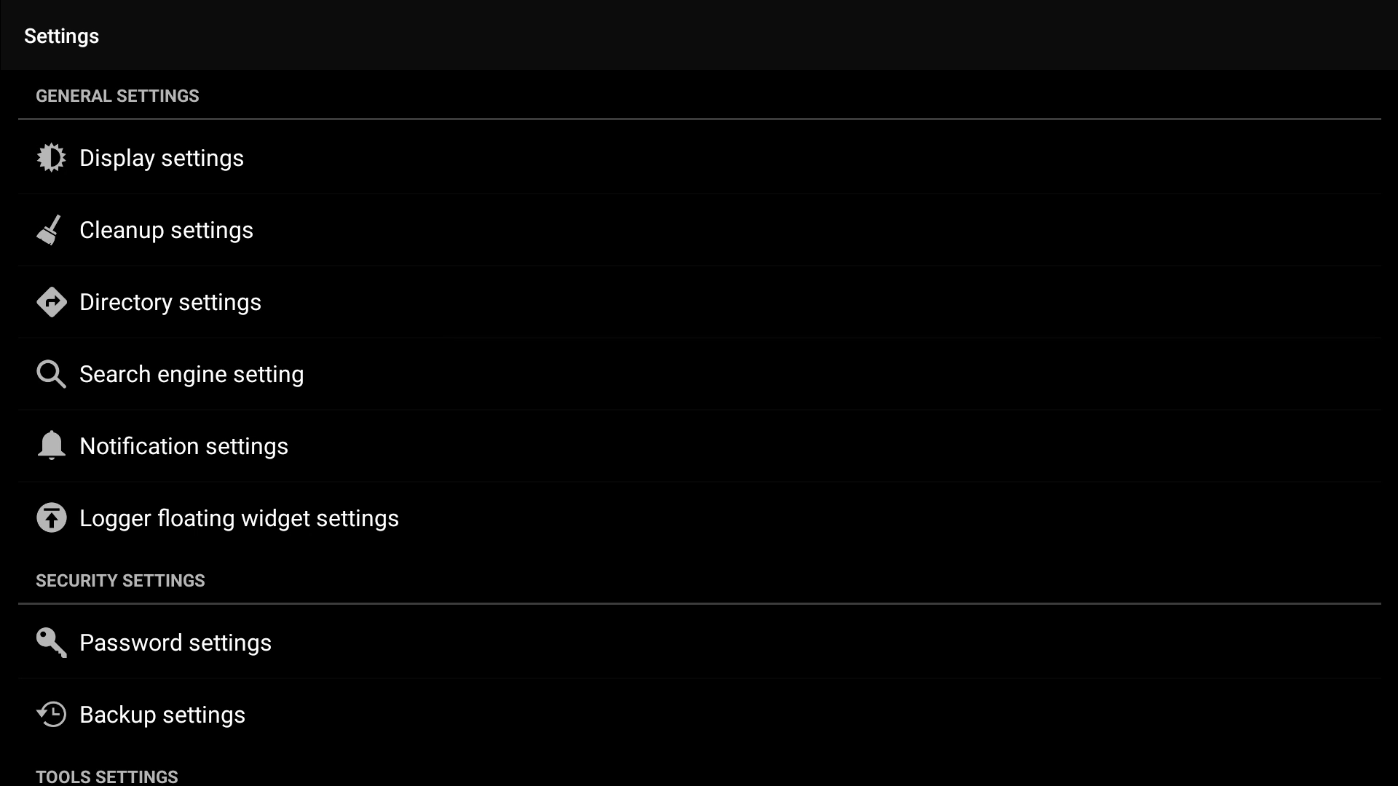
Step: Switch off the Recycle Bin in the side drawer so deletions are permanent
key("Escape")
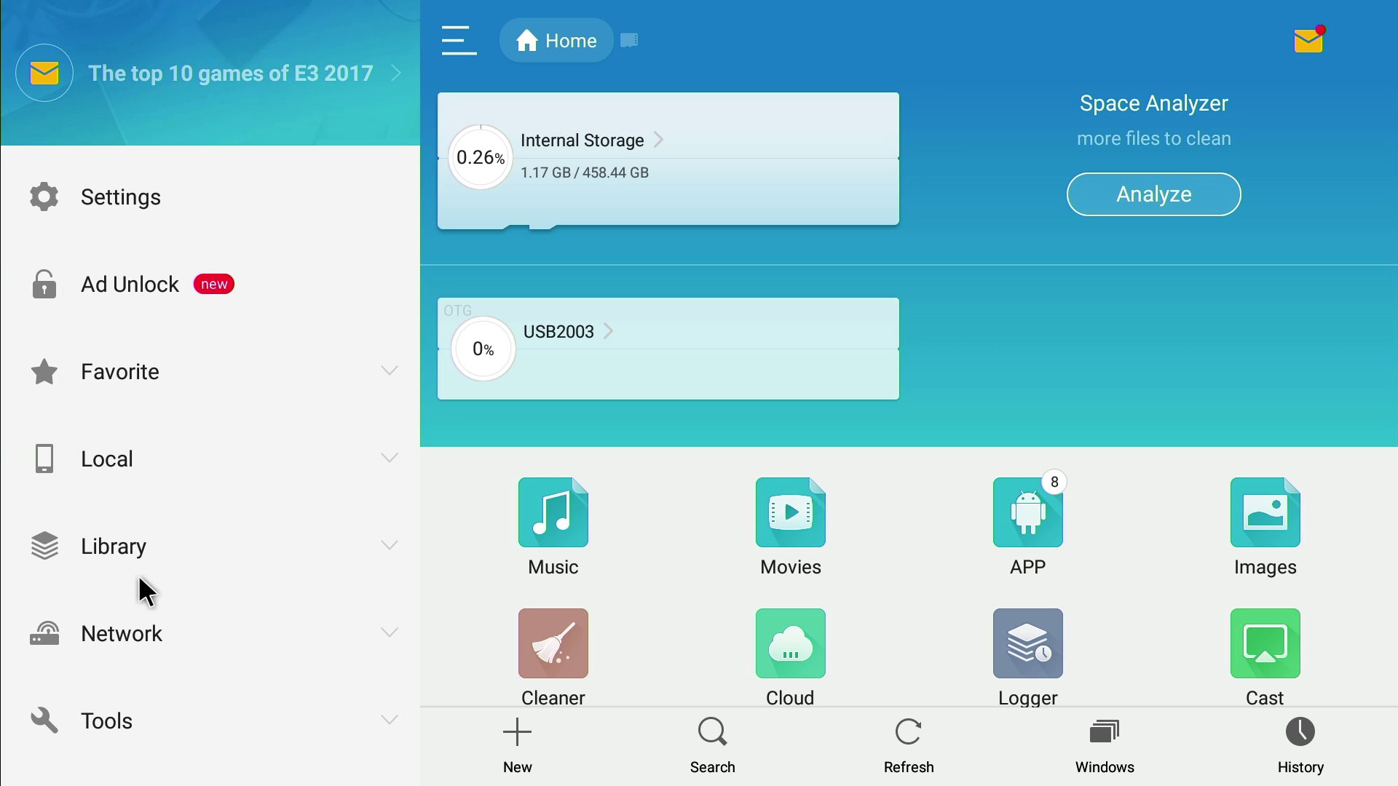
left_click_drag(146, 592, 165, 312)
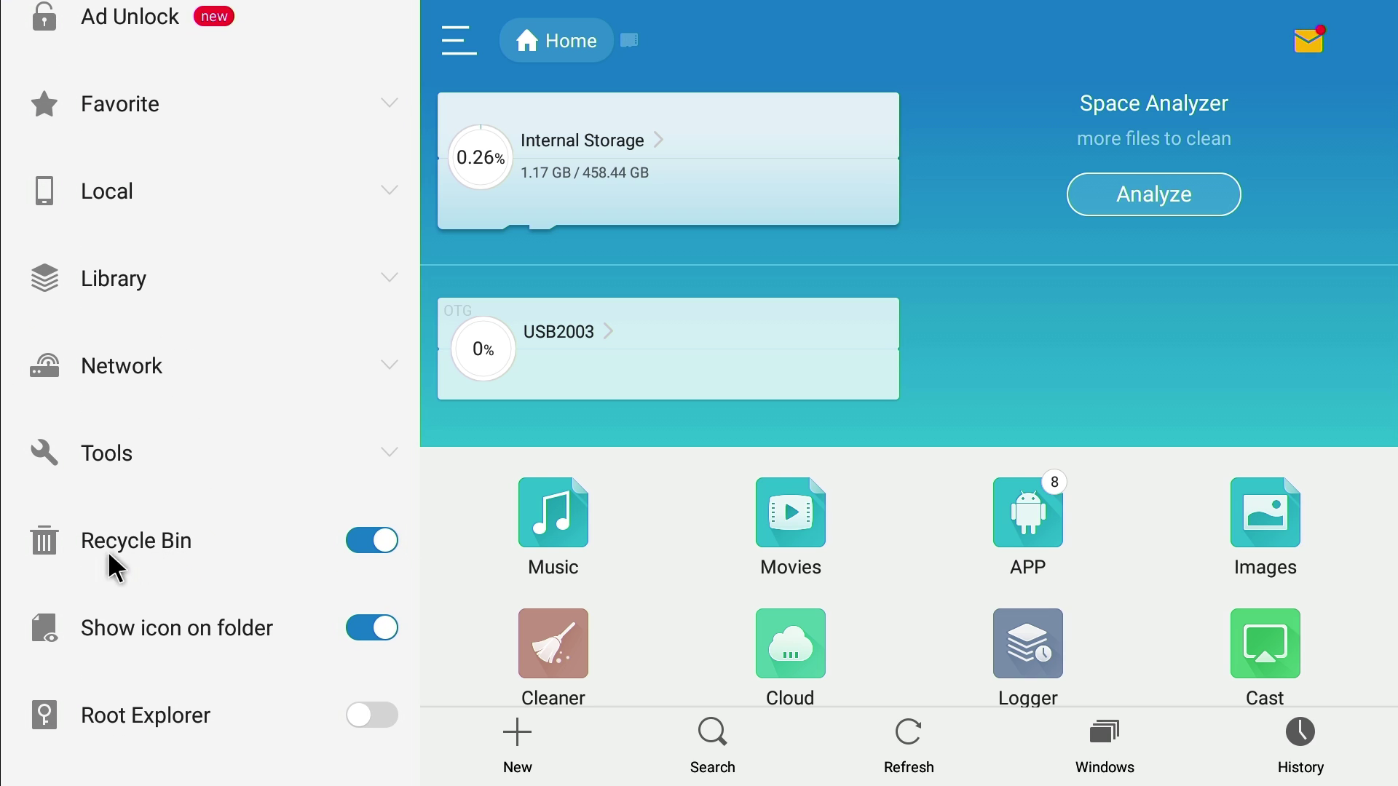
left_click(364, 543)
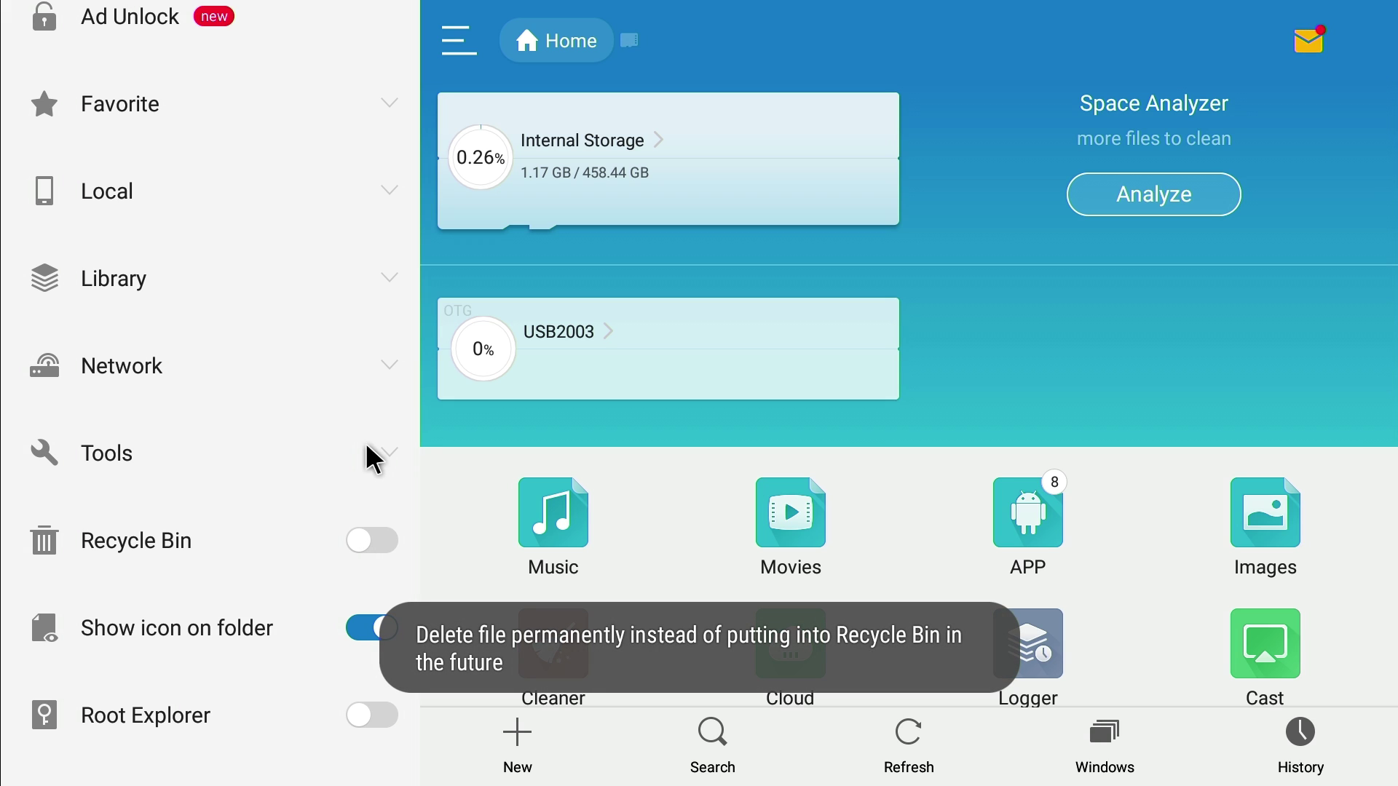
Step: Expand the Favorite section to show Download, News and Google bookmarks
left_click_drag(315, 212, 312, 499)
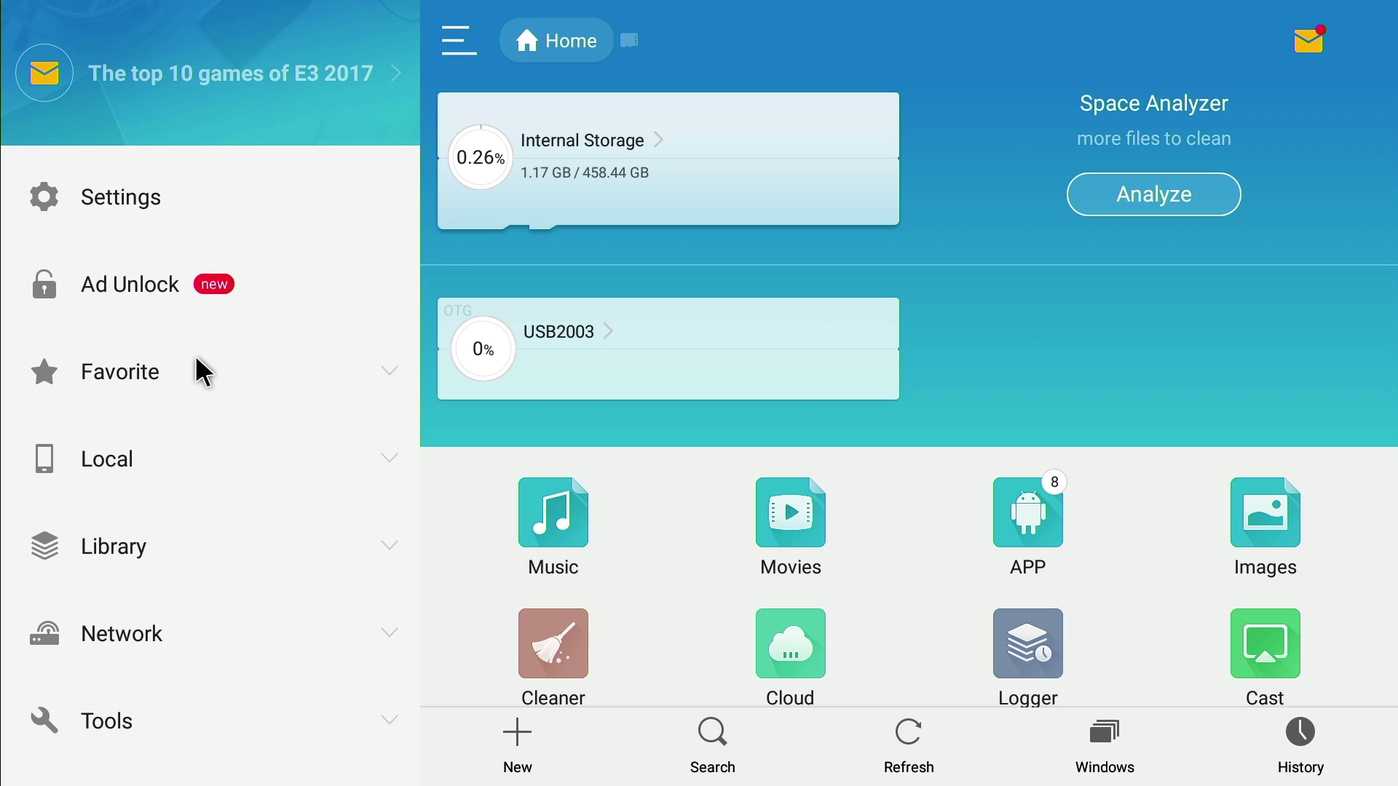
left_click(168, 376)
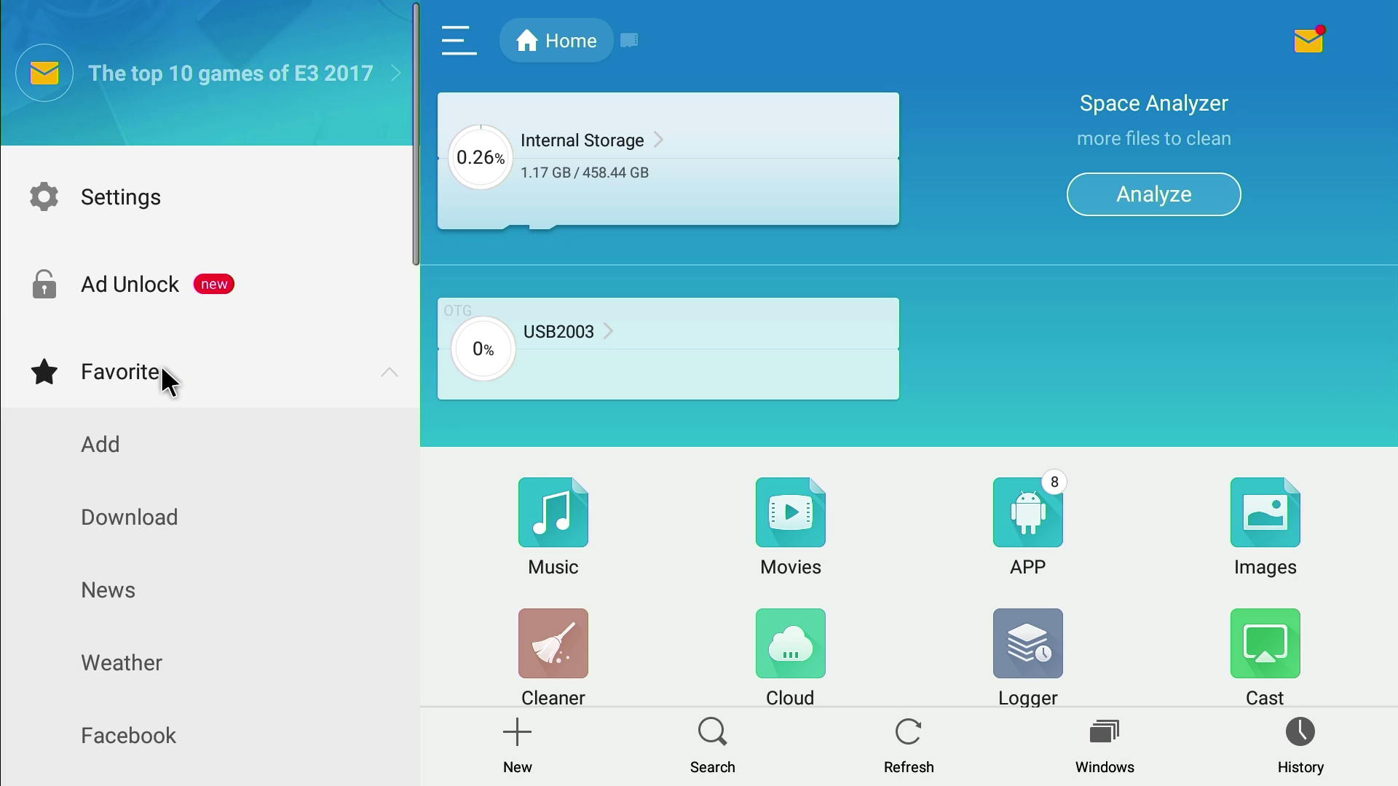
left_click_drag(166, 605, 233, 30)
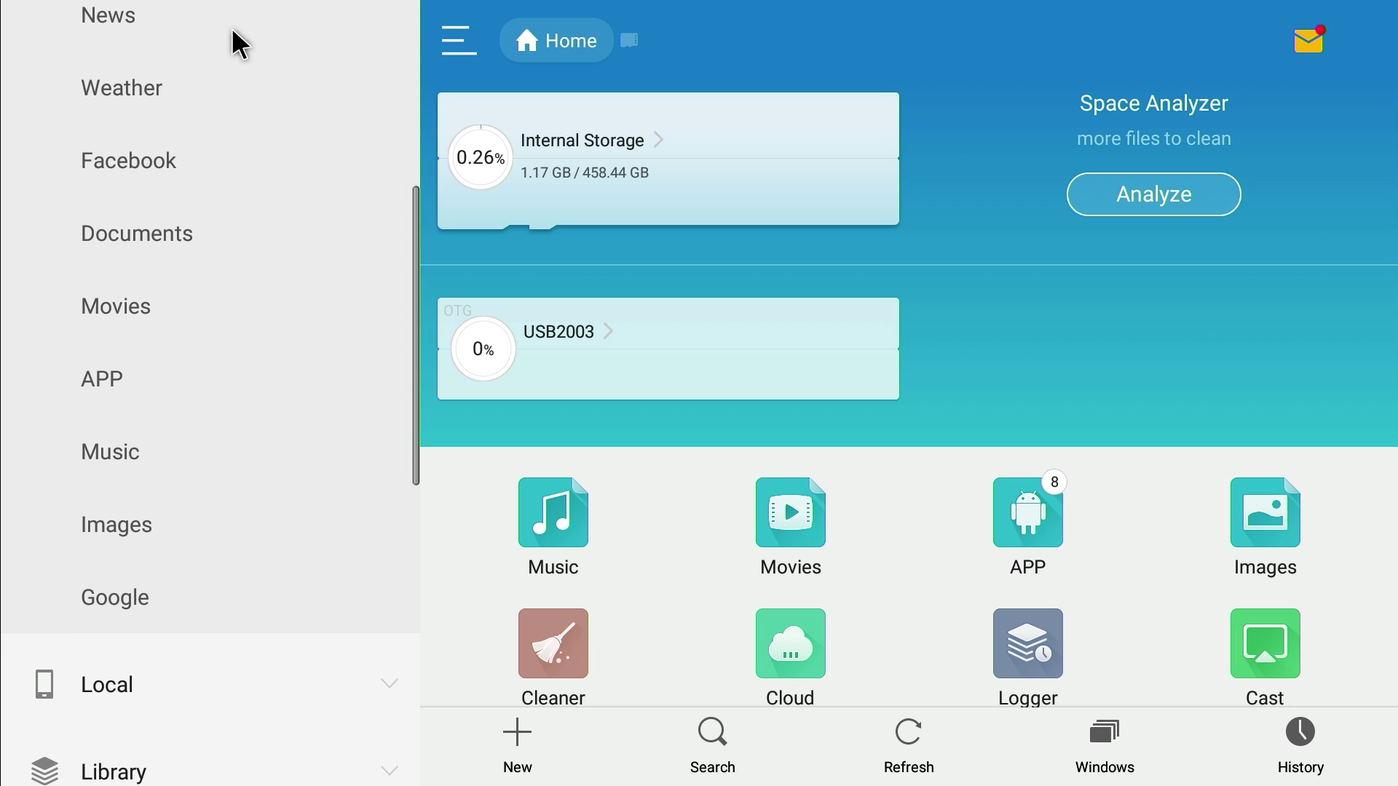
Step: Open the Google bookmark and search for 'chrome apk pure'
left_click(105, 608)
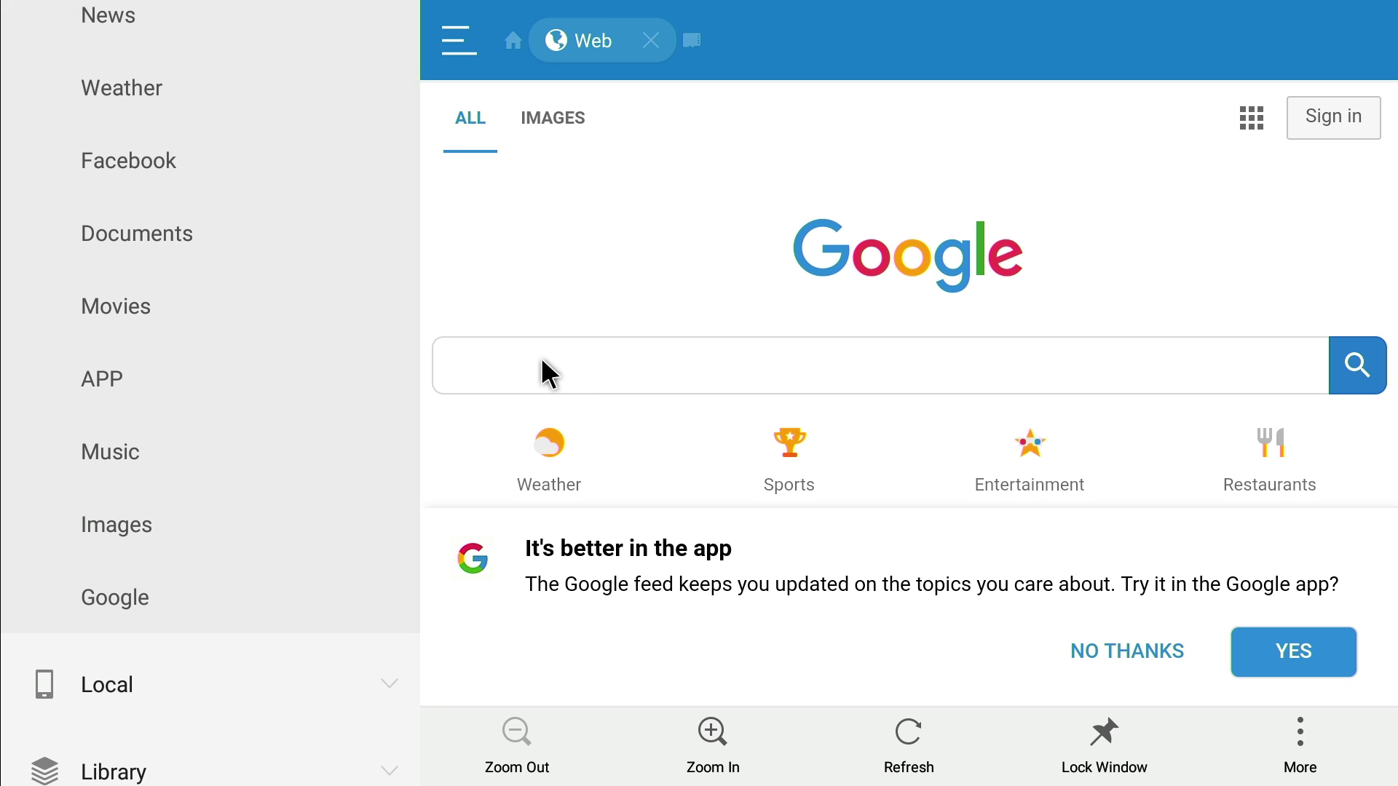
left_click(567, 368)
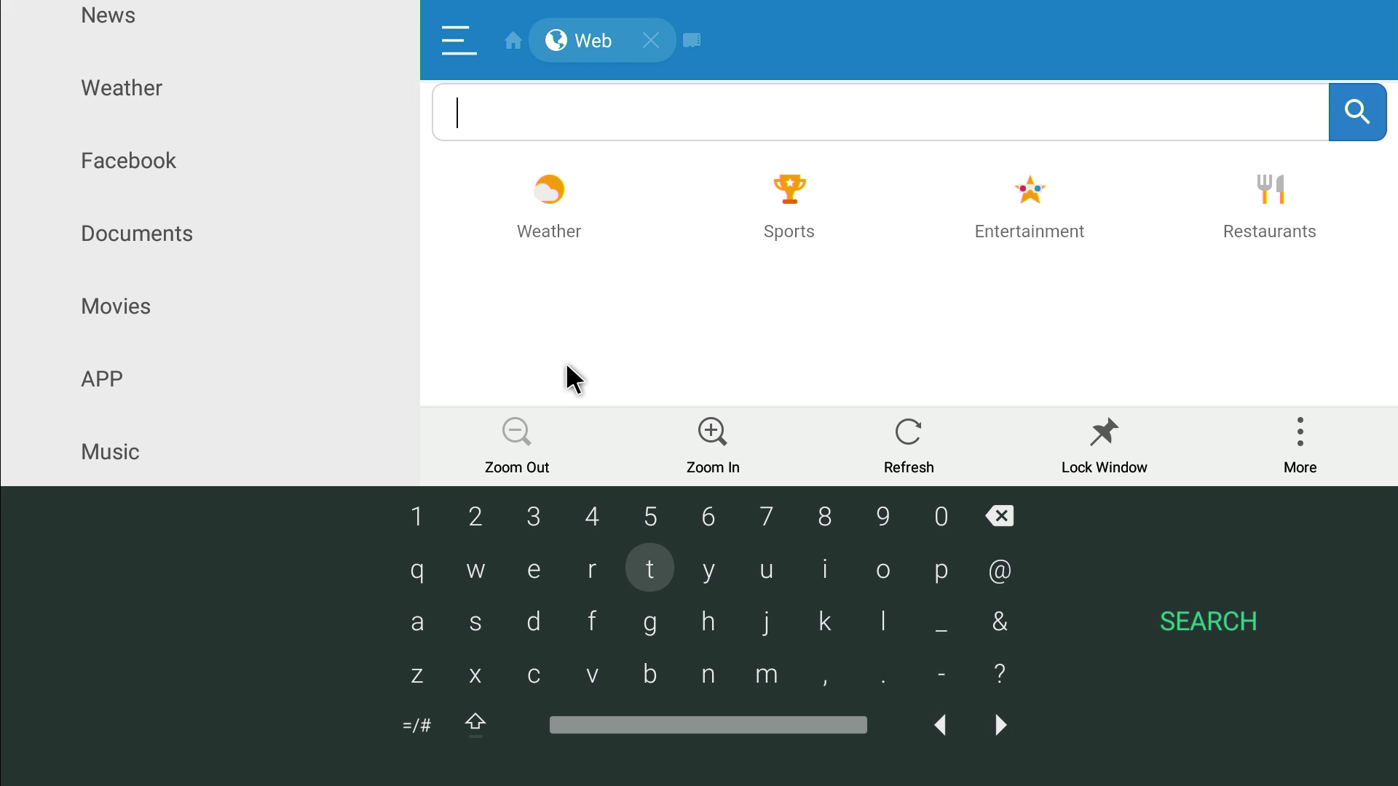
type("ch")
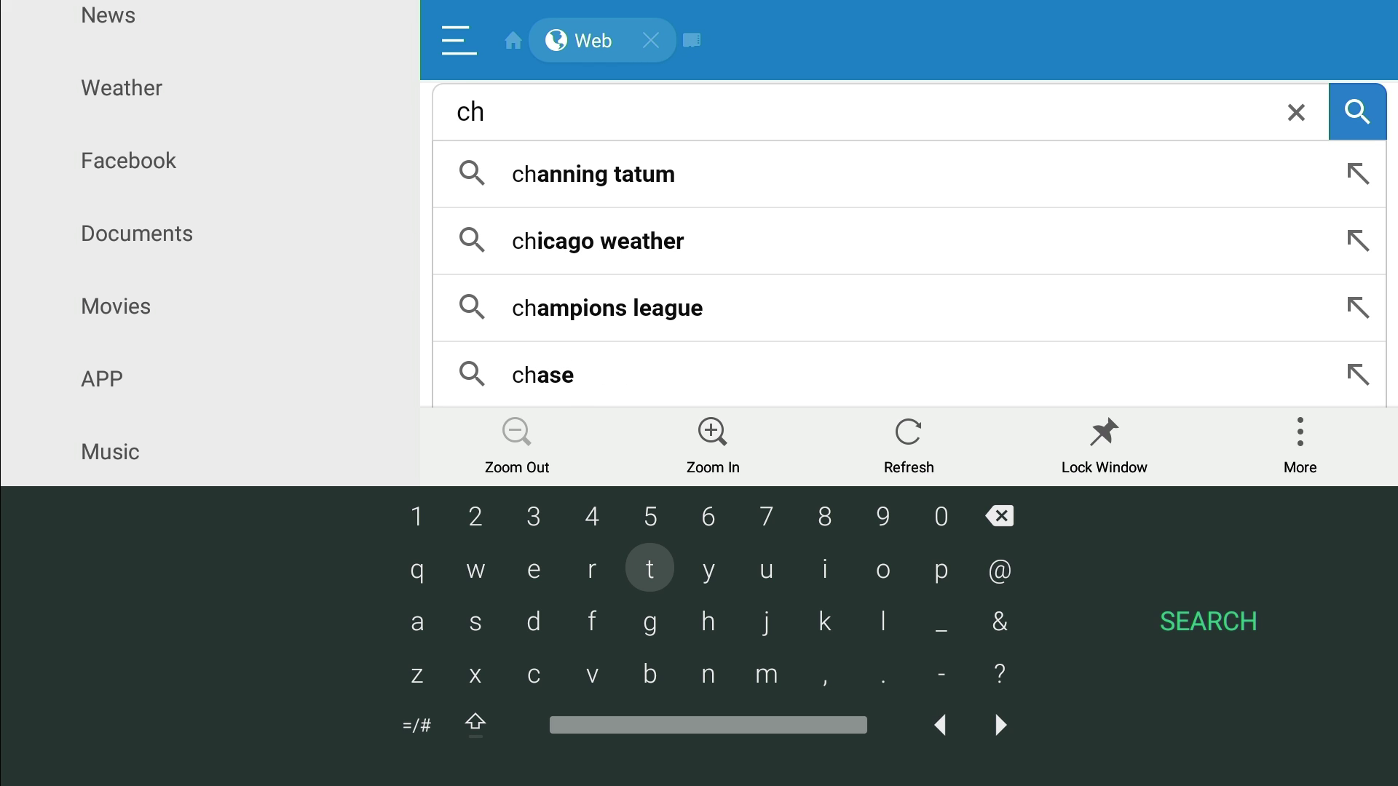
type("rome ")
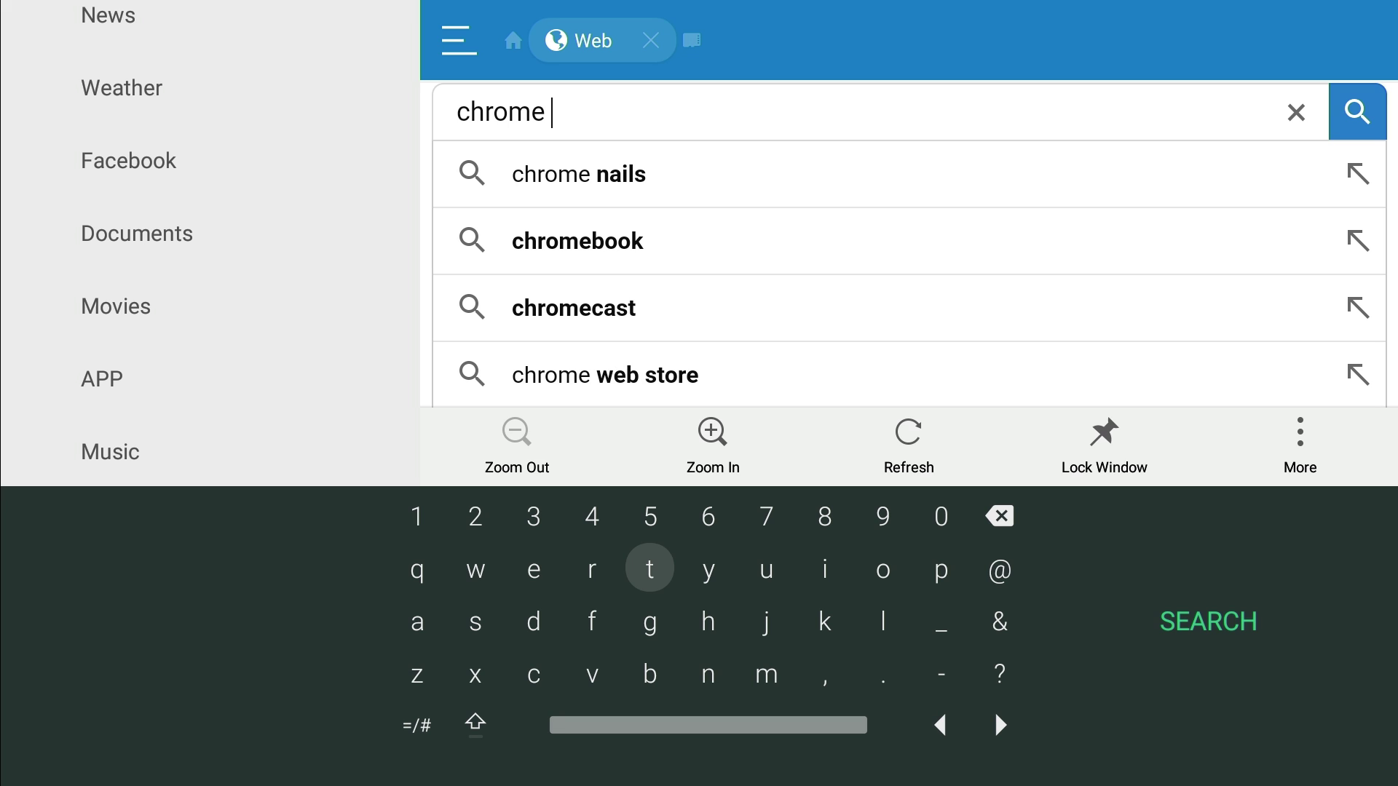
type("apk")
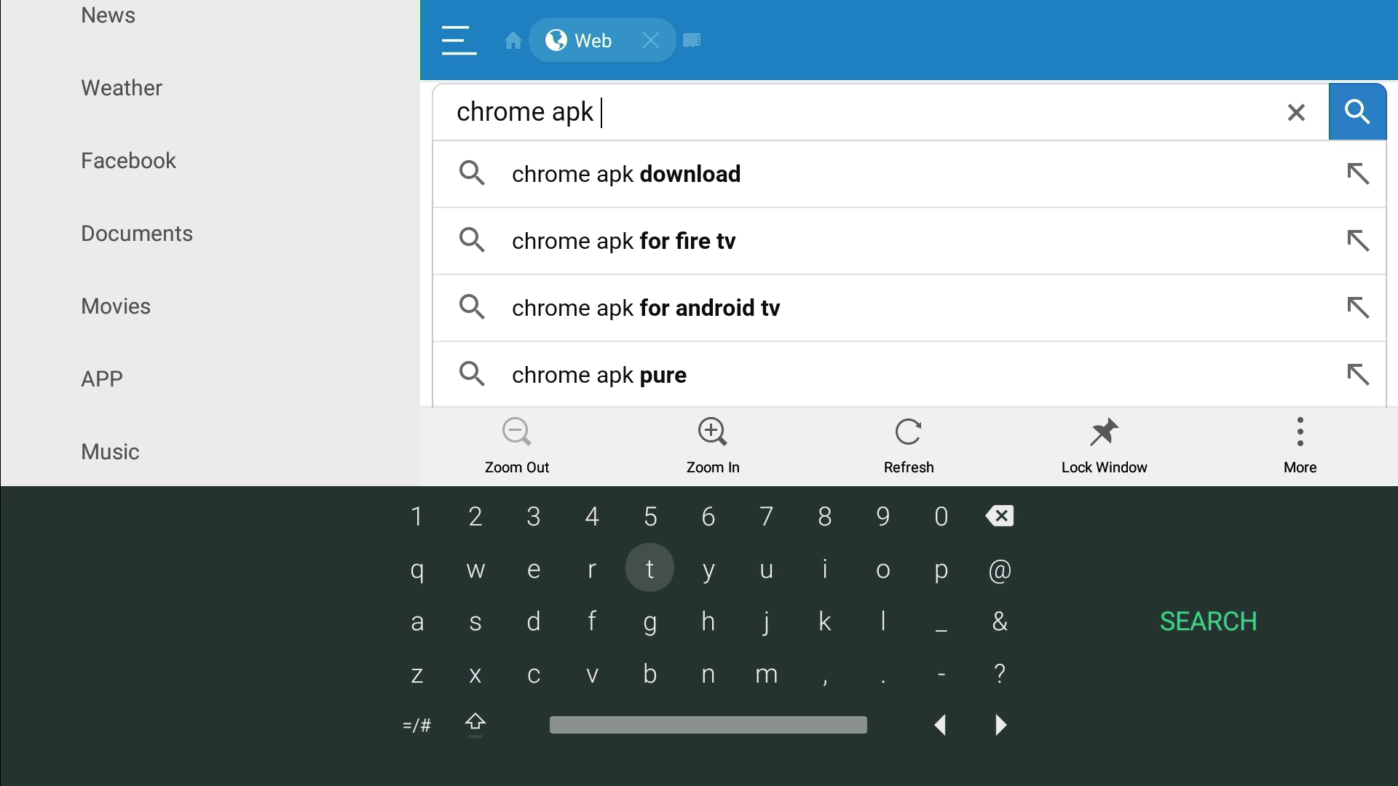
type(" pure")
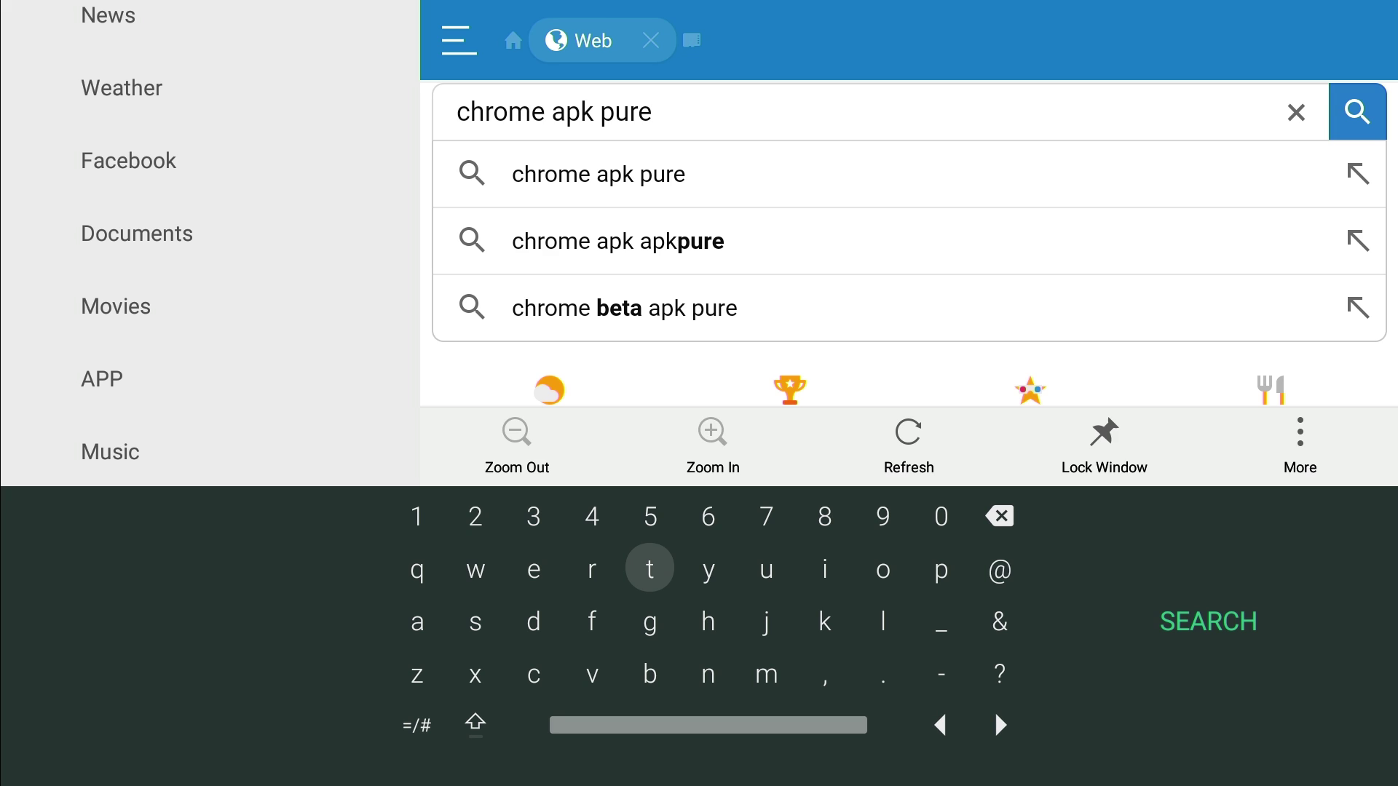
key("Return")
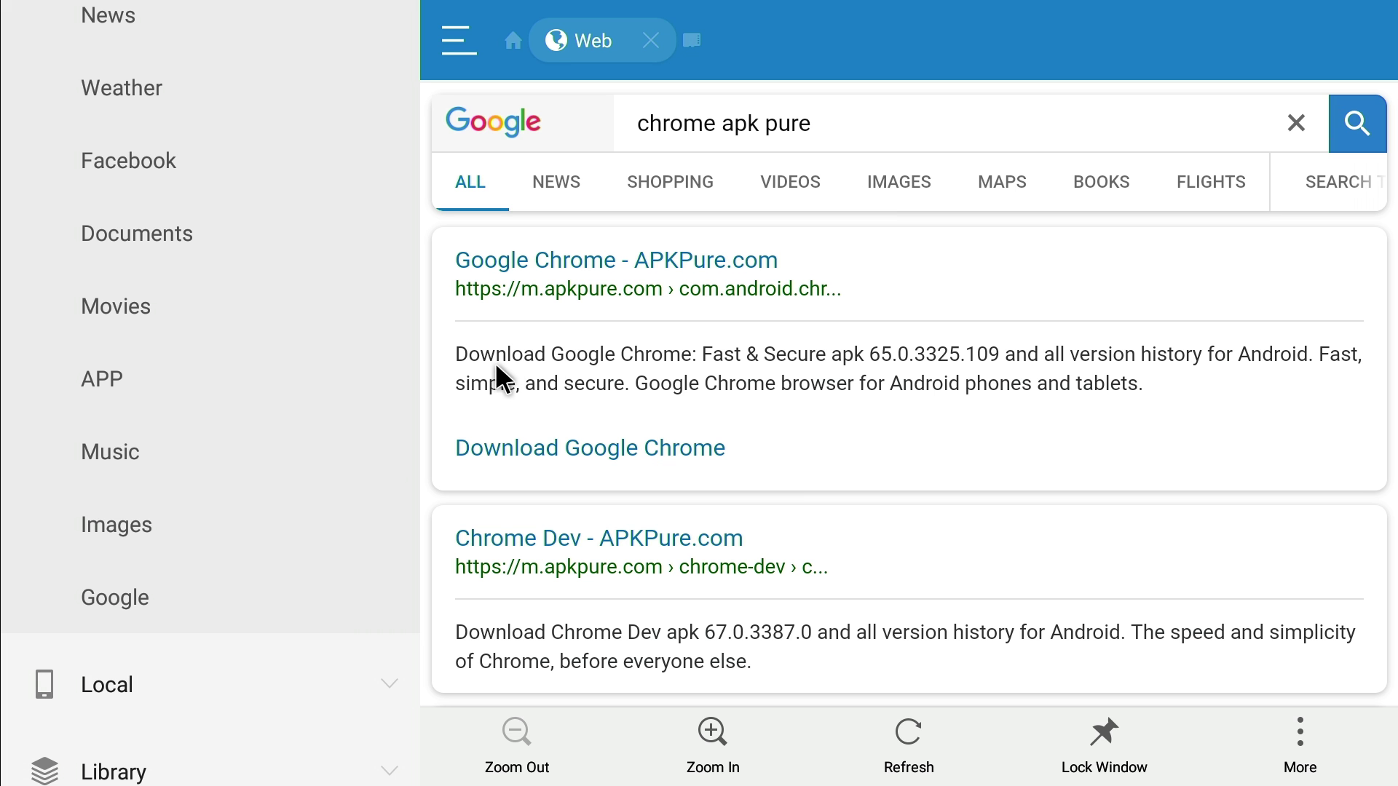
Step: Open the 'Google Chrome - APKPure.com' result and download the Chrome v65.0.3325.109 APK
left_click(620, 259)
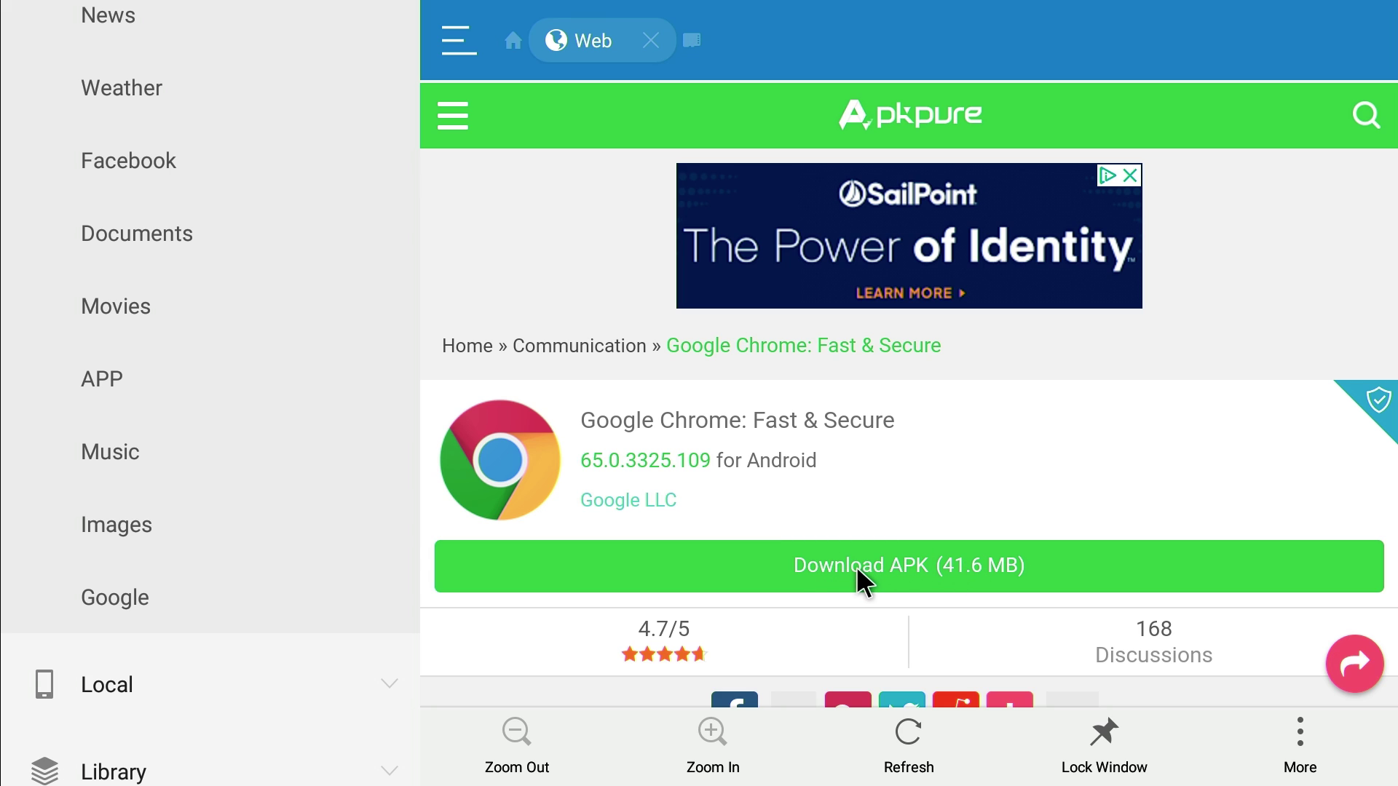
left_click(856, 565)
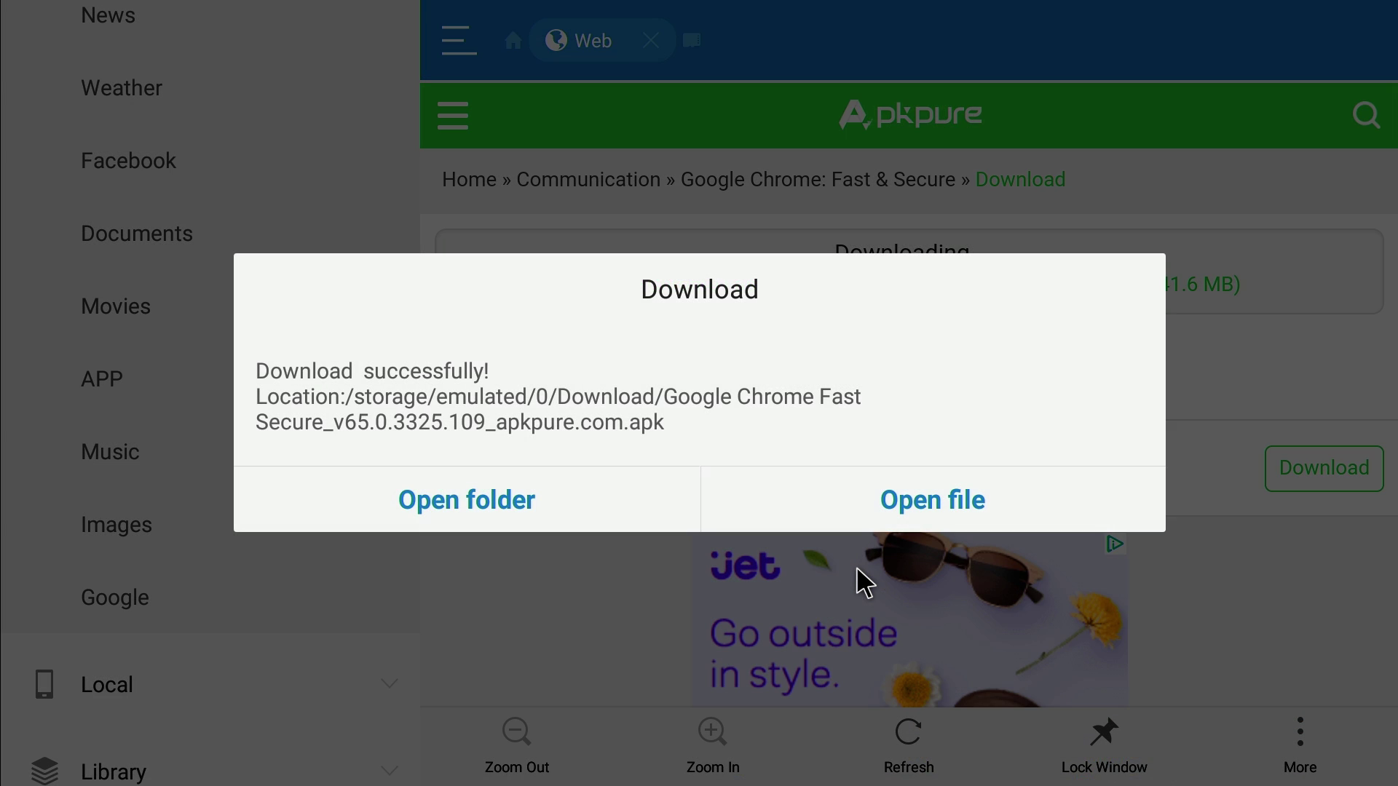
Step: Install the downloaded Chrome APK with the Package installer and open Chrome afterward
left_click(921, 500)
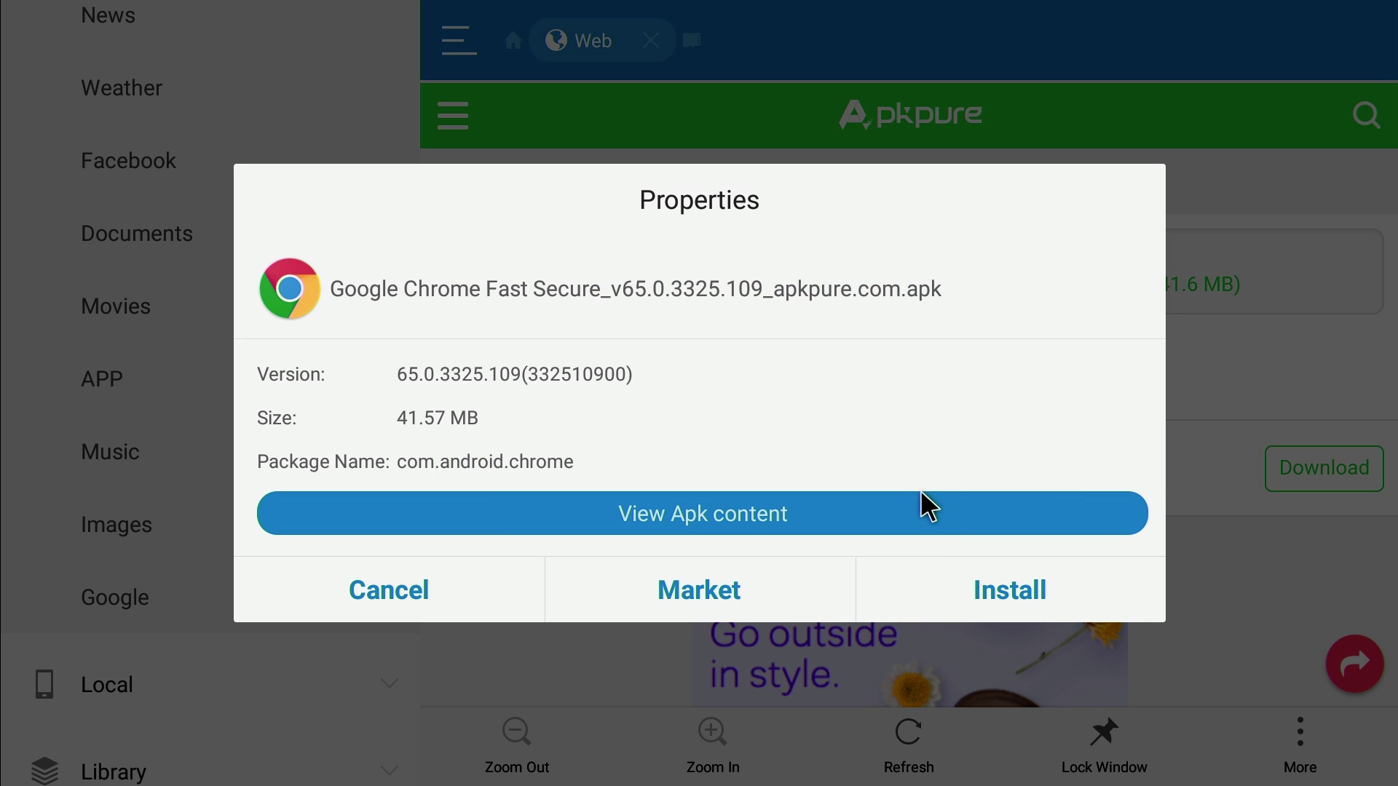
left_click(974, 581)
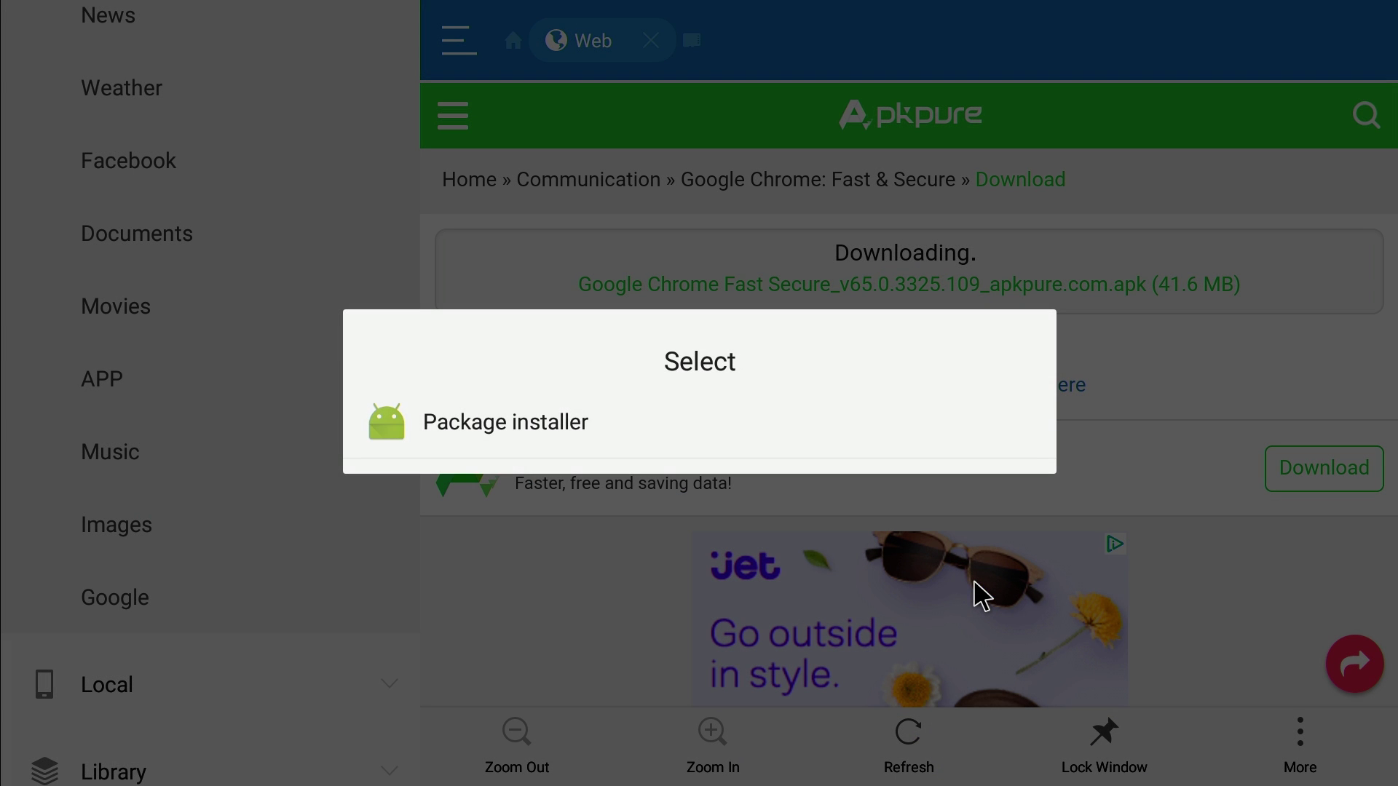
left_click(511, 426)
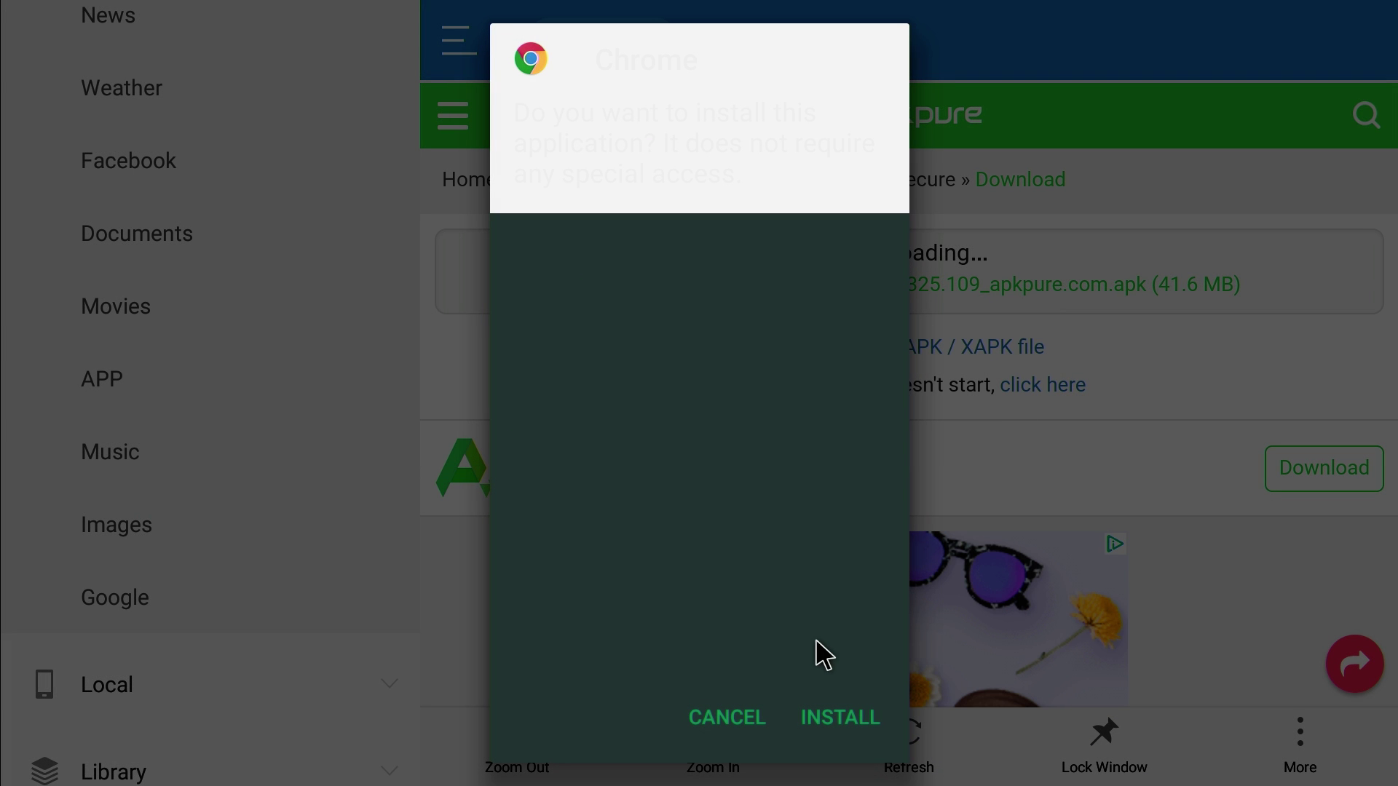
left_click(839, 722)
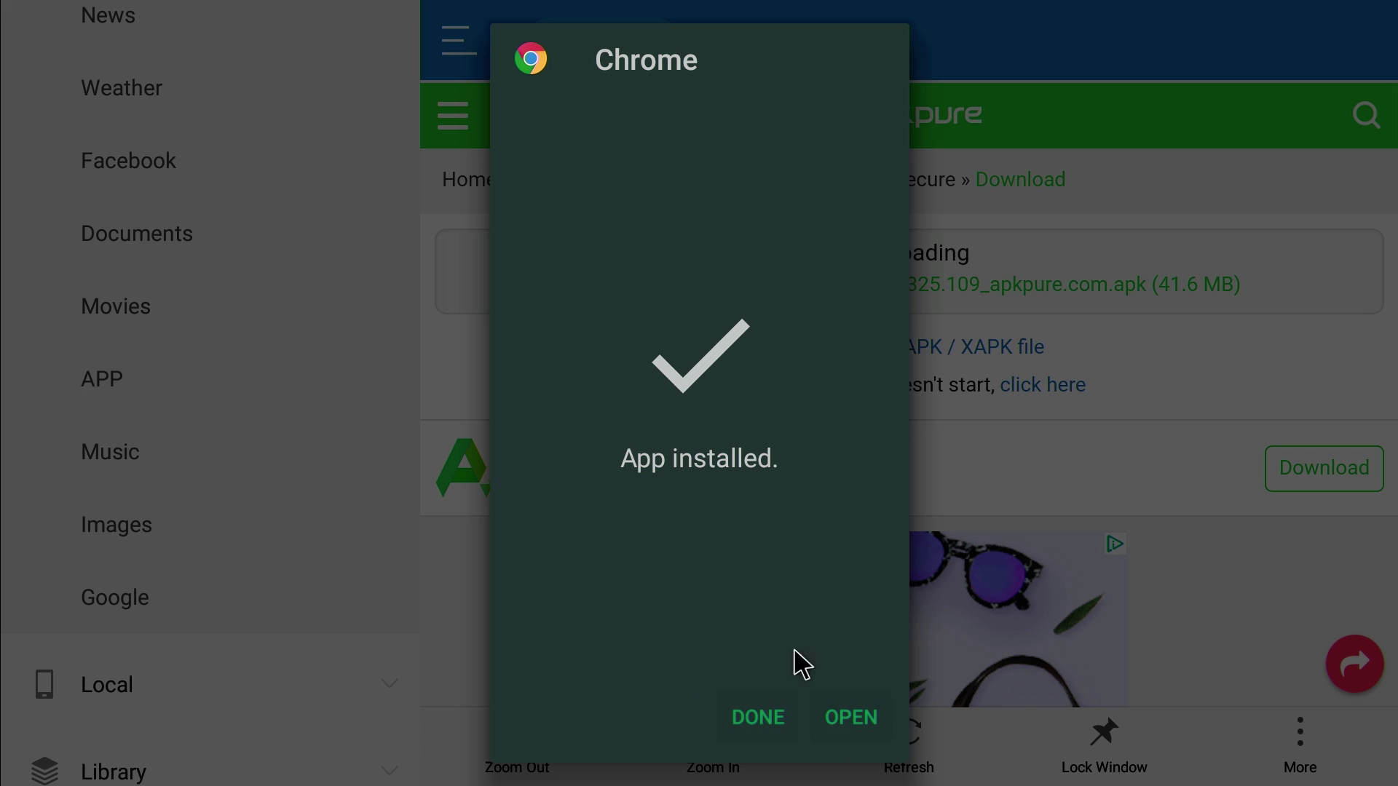
left_click(852, 718)
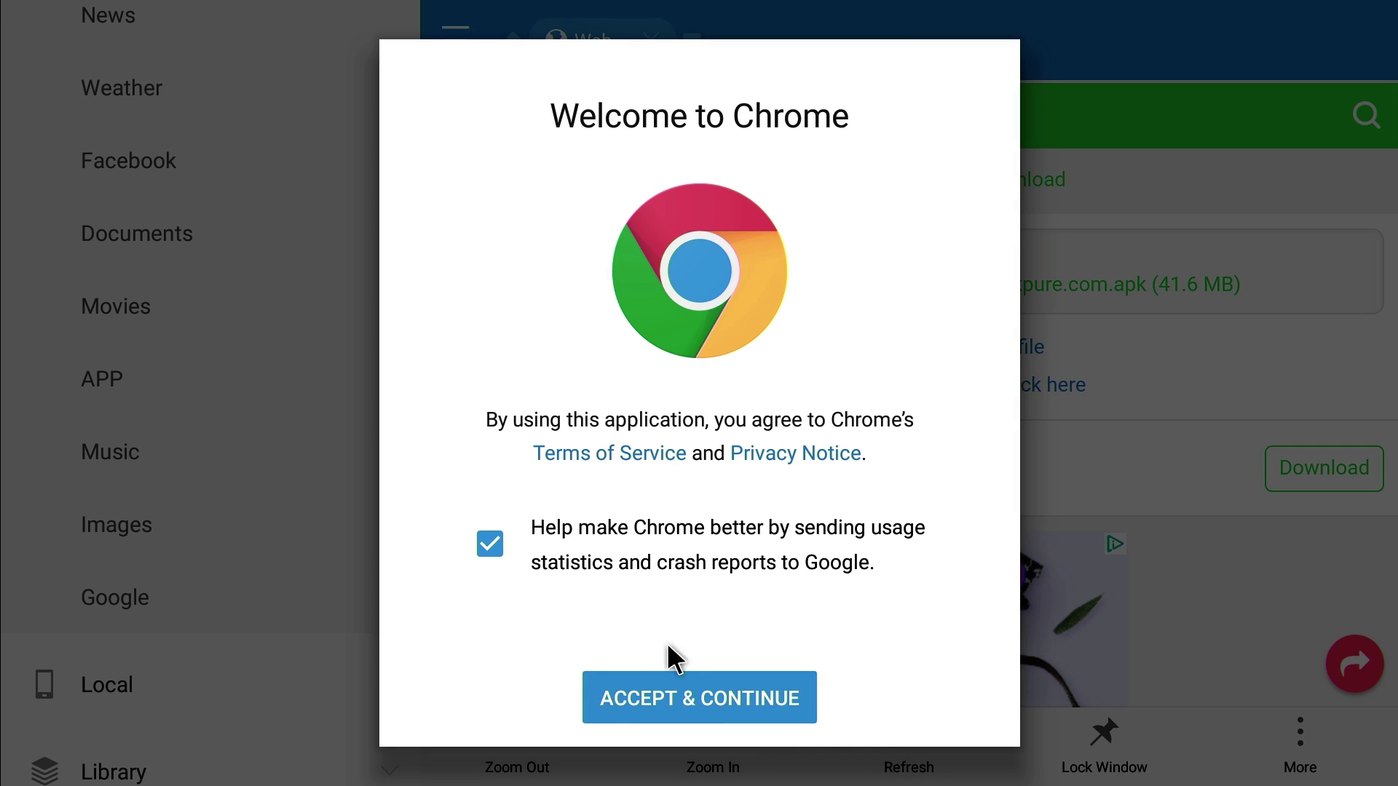
Step: Accept Chrome's welcome terms and decline signing in
left_click(779, 702)
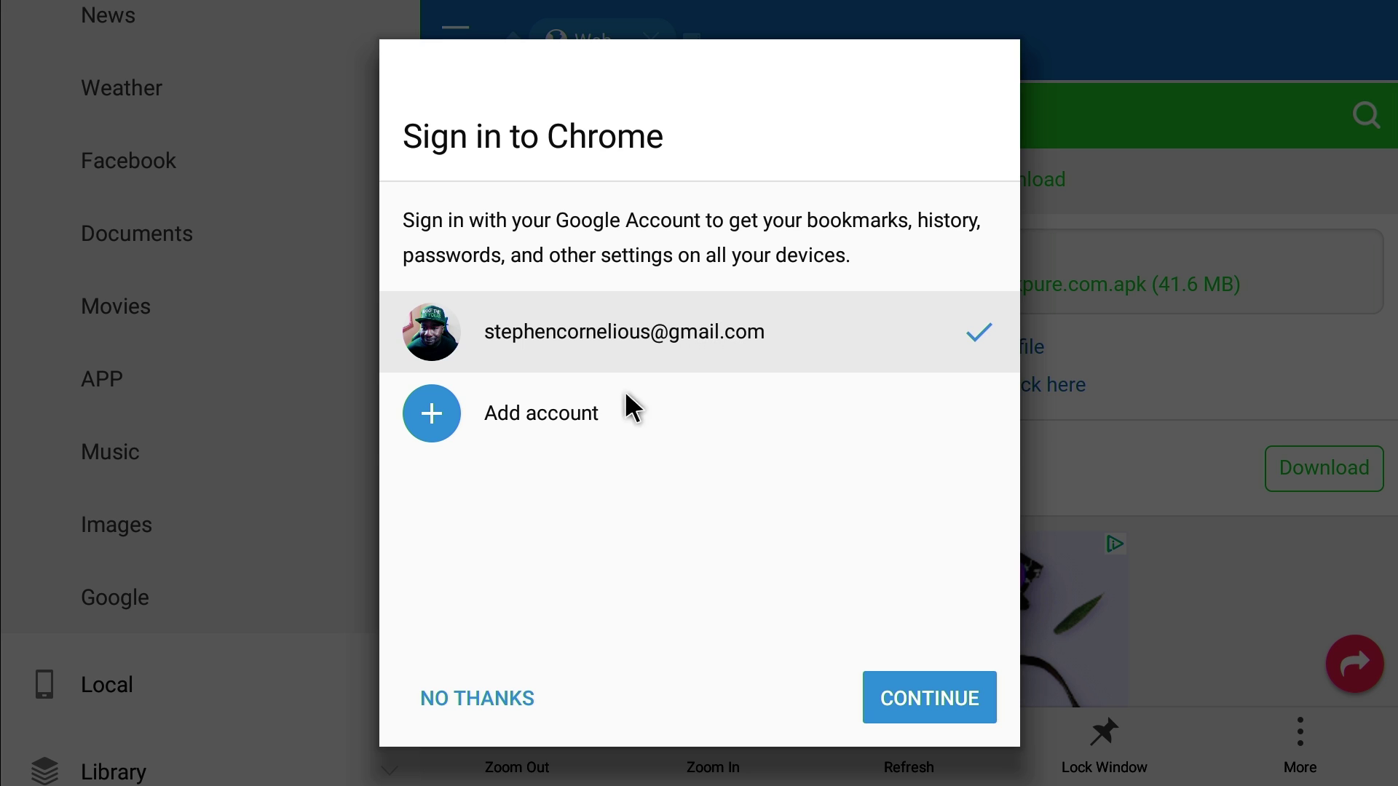
left_click(461, 695)
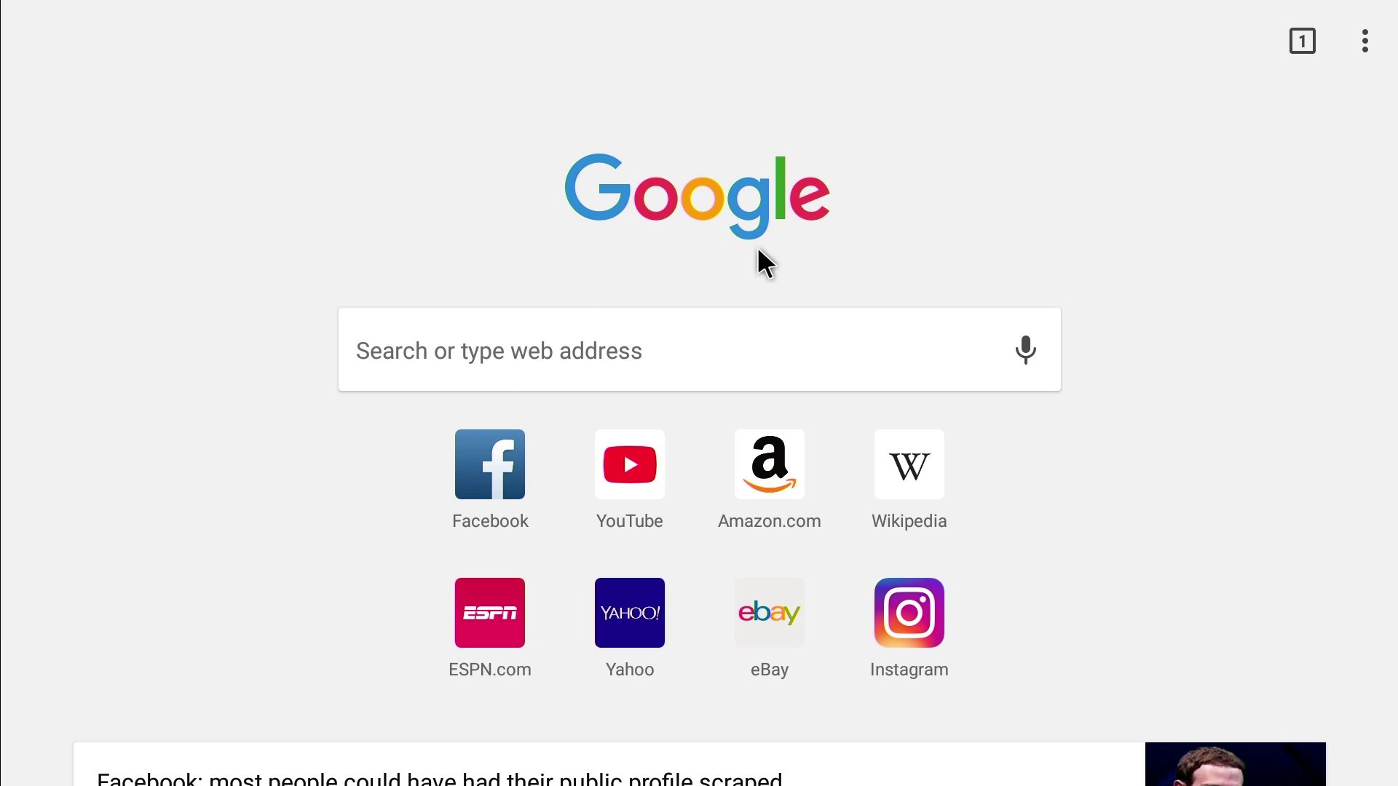
Step: Load nba.com in Chrome's address bar, correcting the mistyped 'nab' first
left_click(692, 368)
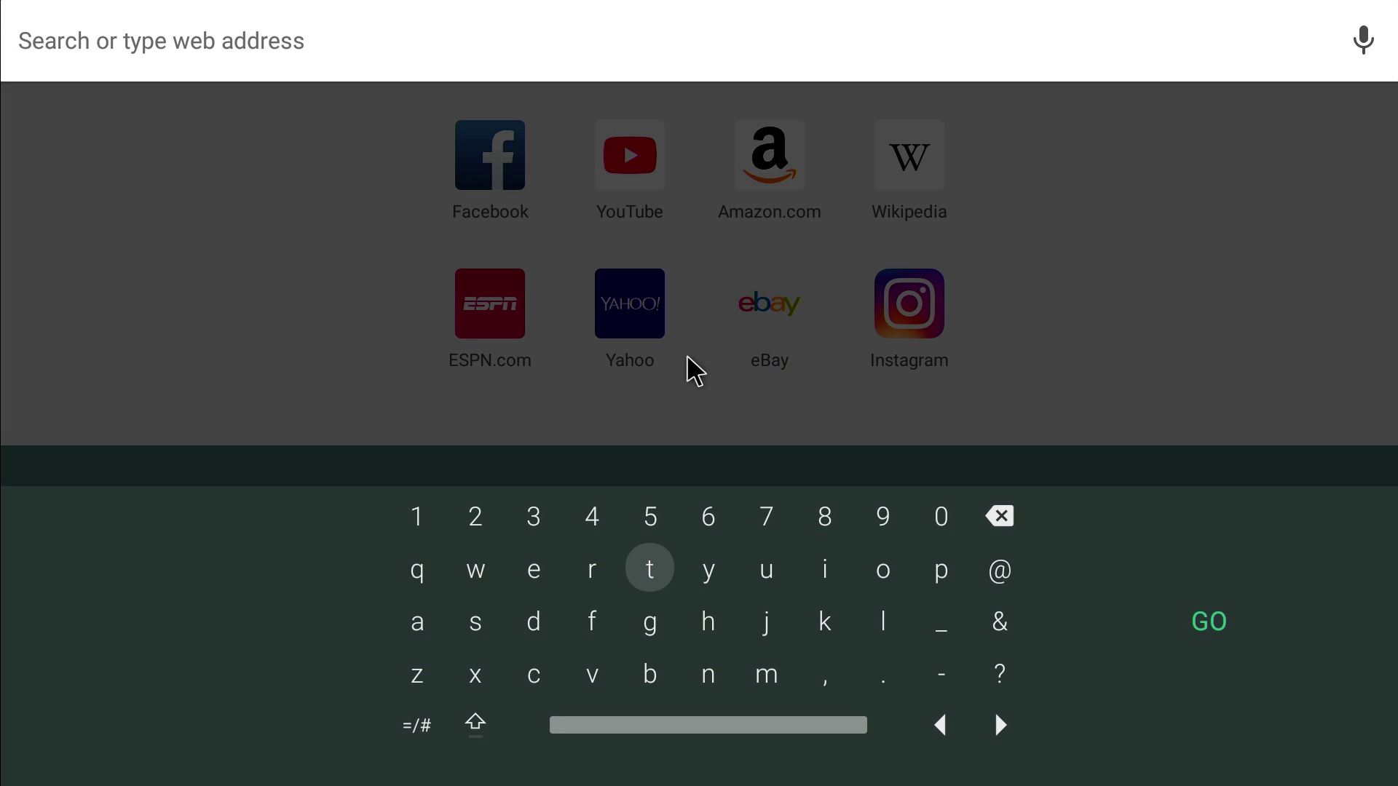
type("nab")
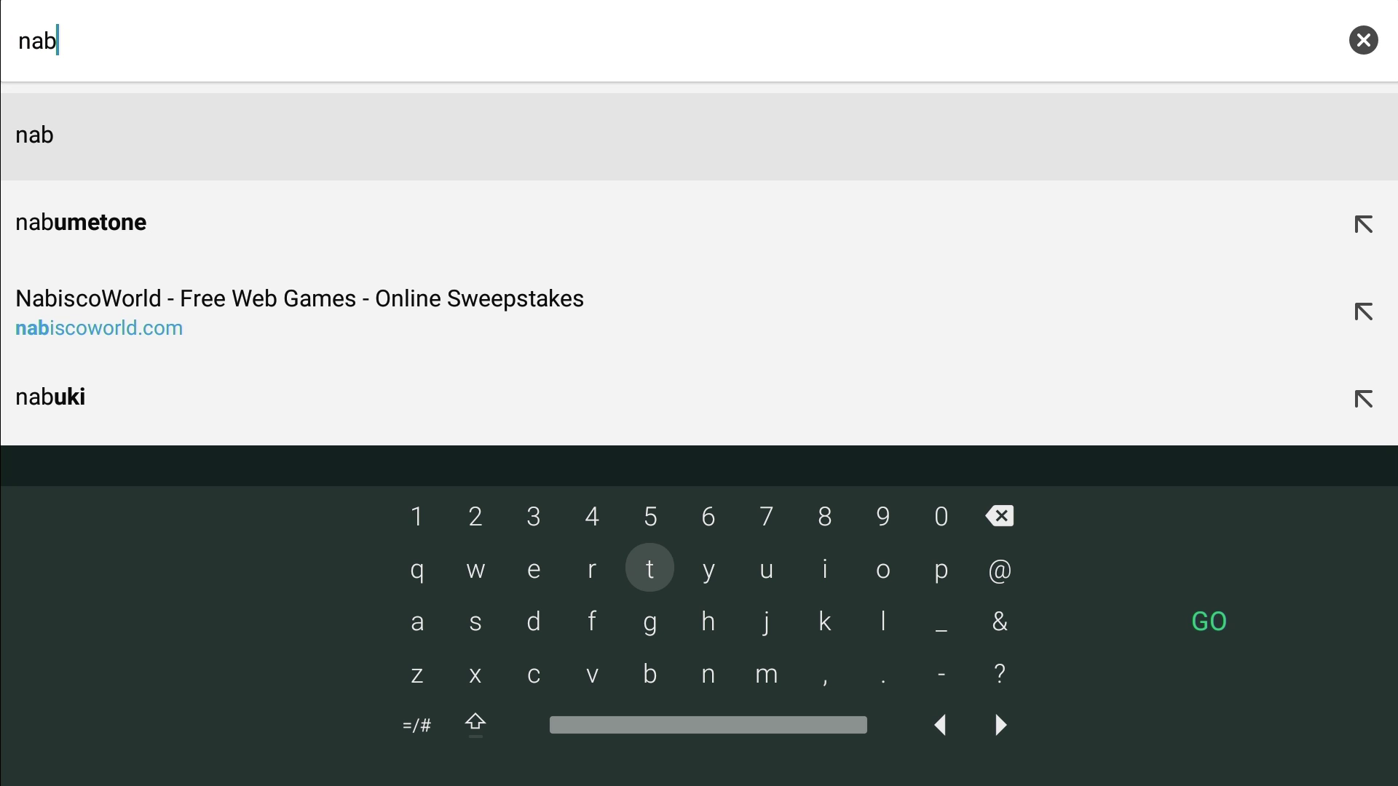
key("BackSpace")
key("BackSpace")
type("ba")
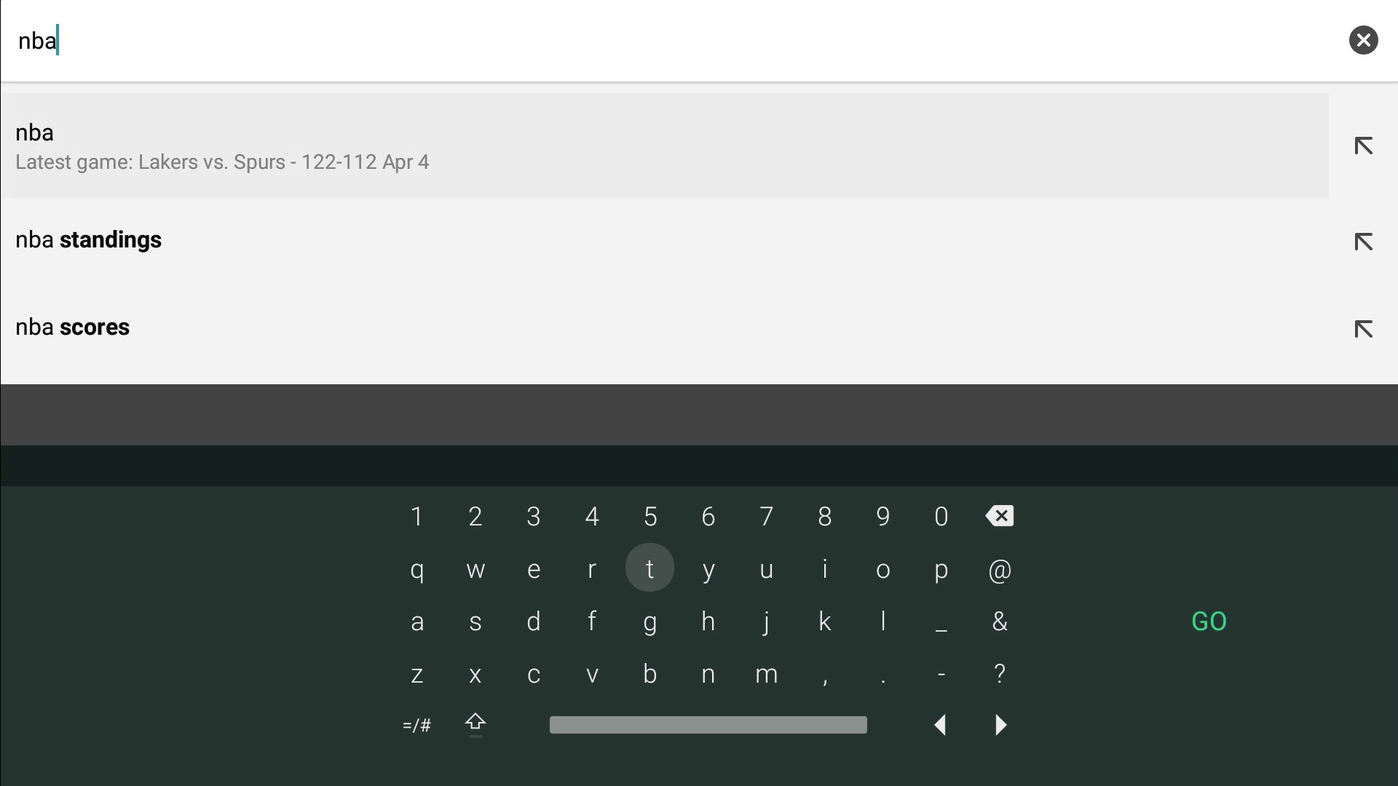
type(".com")
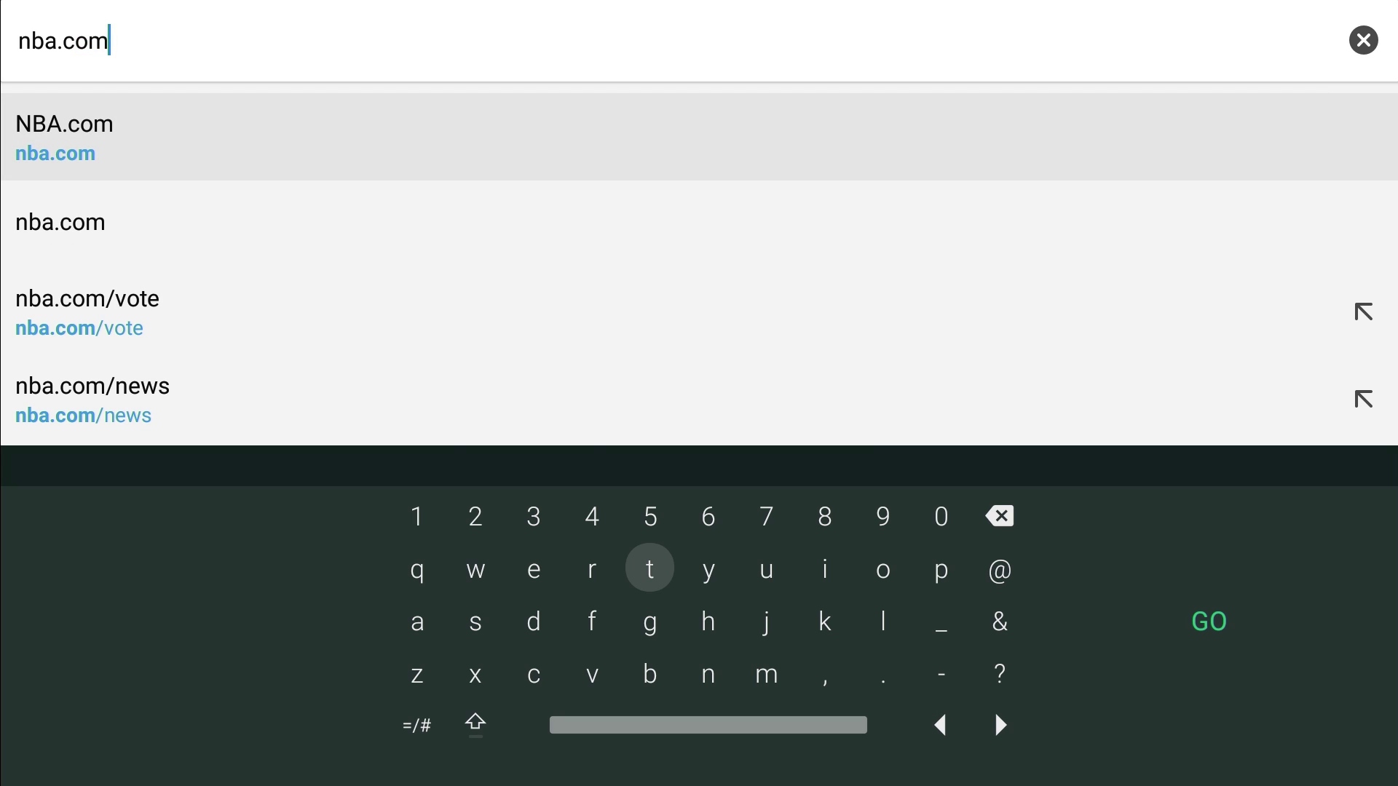
key("Return")
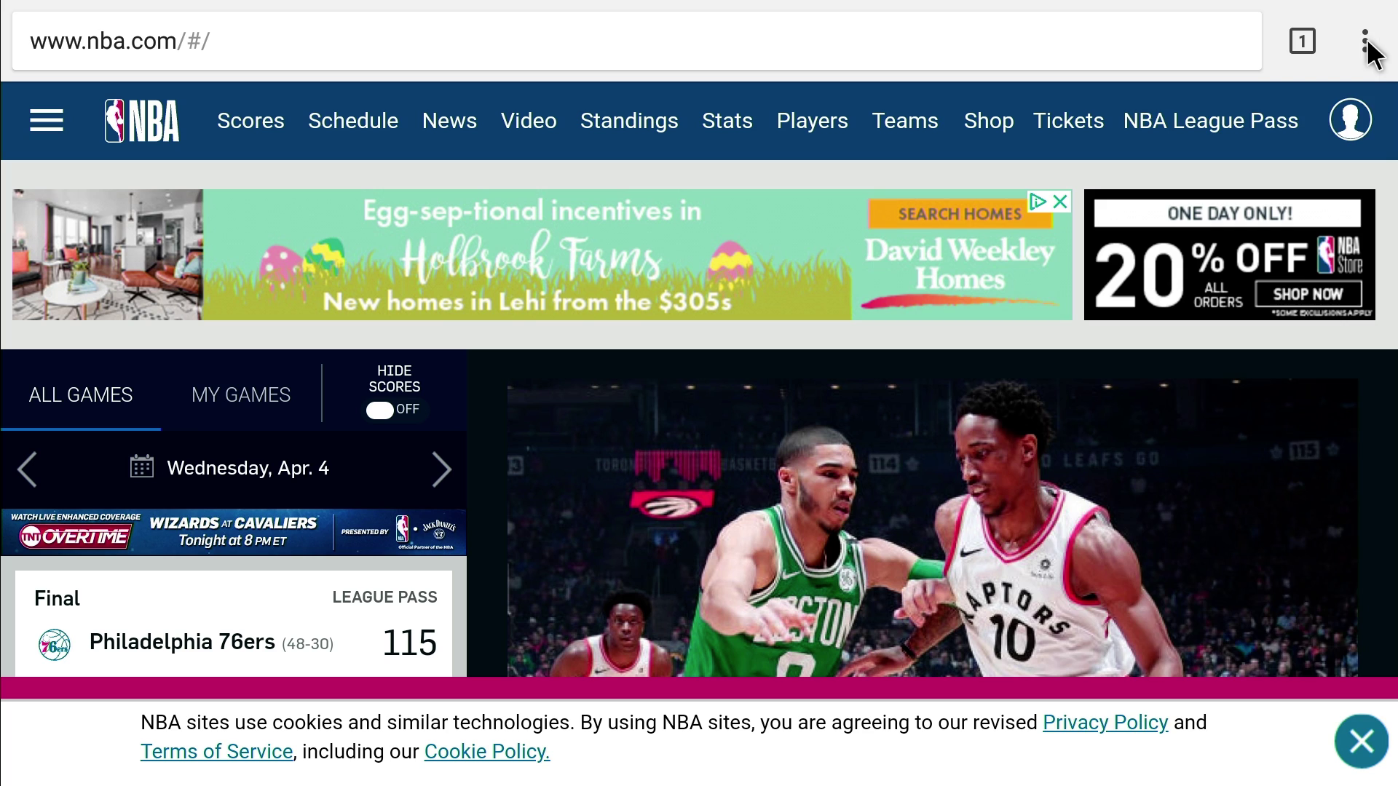
Step: Bring up Chrome's three-dot options menu and select an entry from its list
left_click(1368, 46)
left_click_drag(1107, 459, 1145, 359)
left_click(1141, 259)
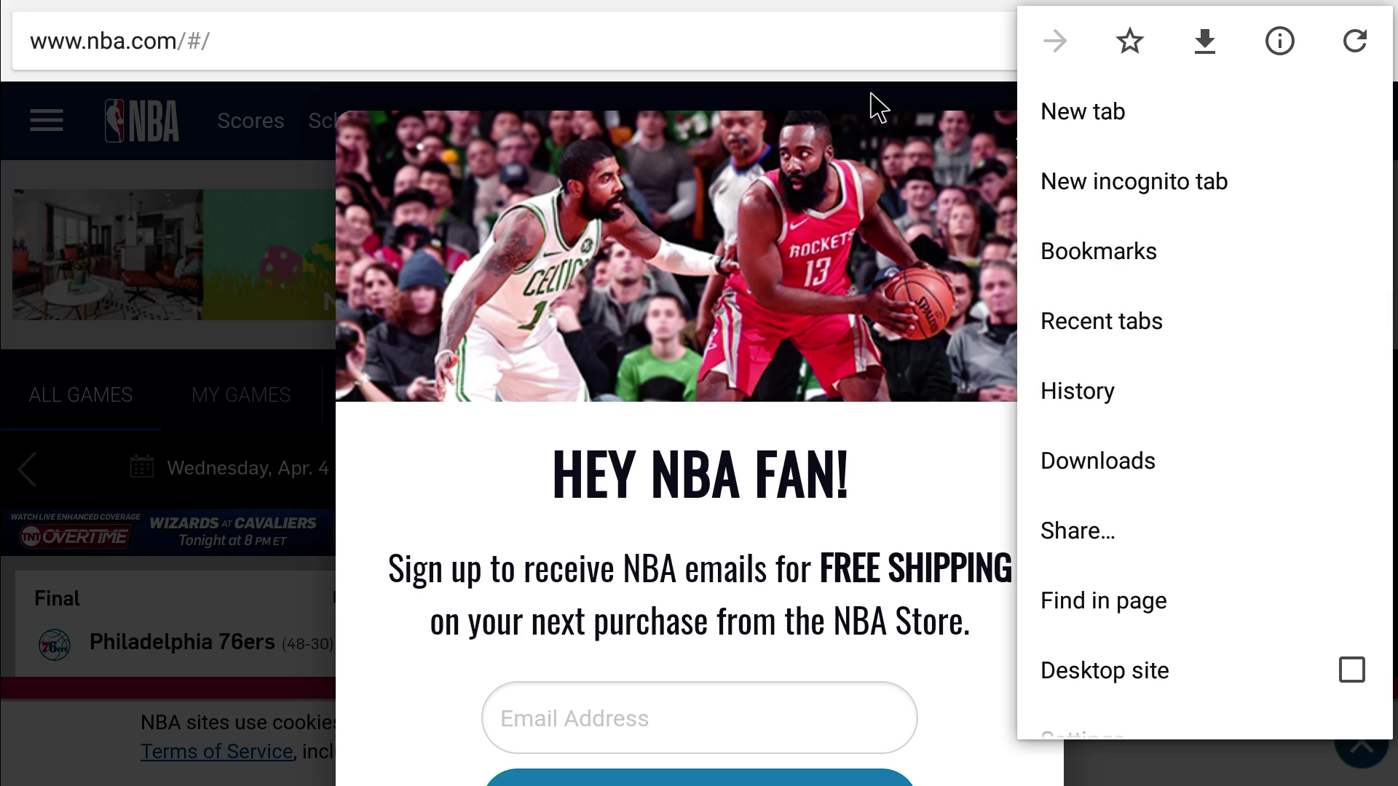
Step: Dismiss the Chrome card from the recent apps to close it
key("super")
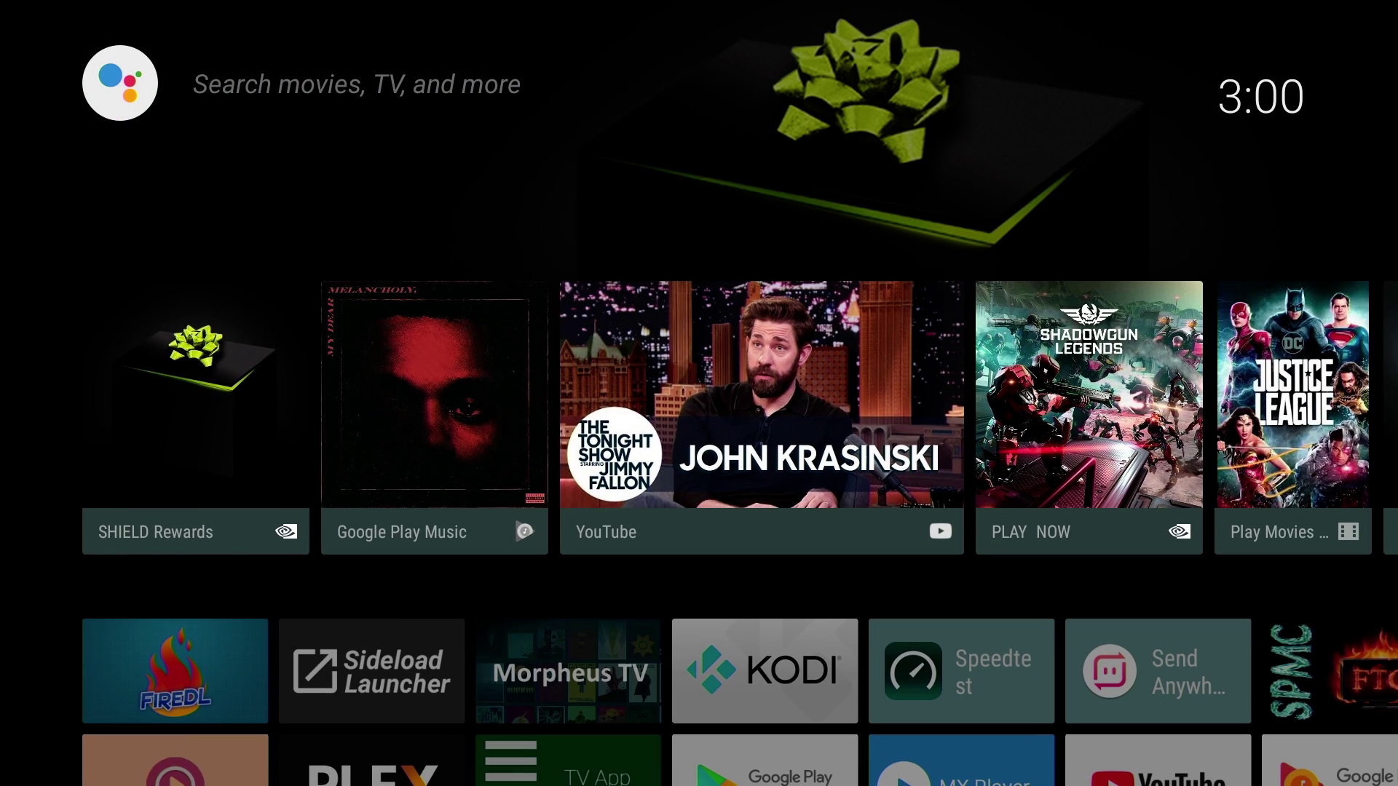
key("alt+Tab")
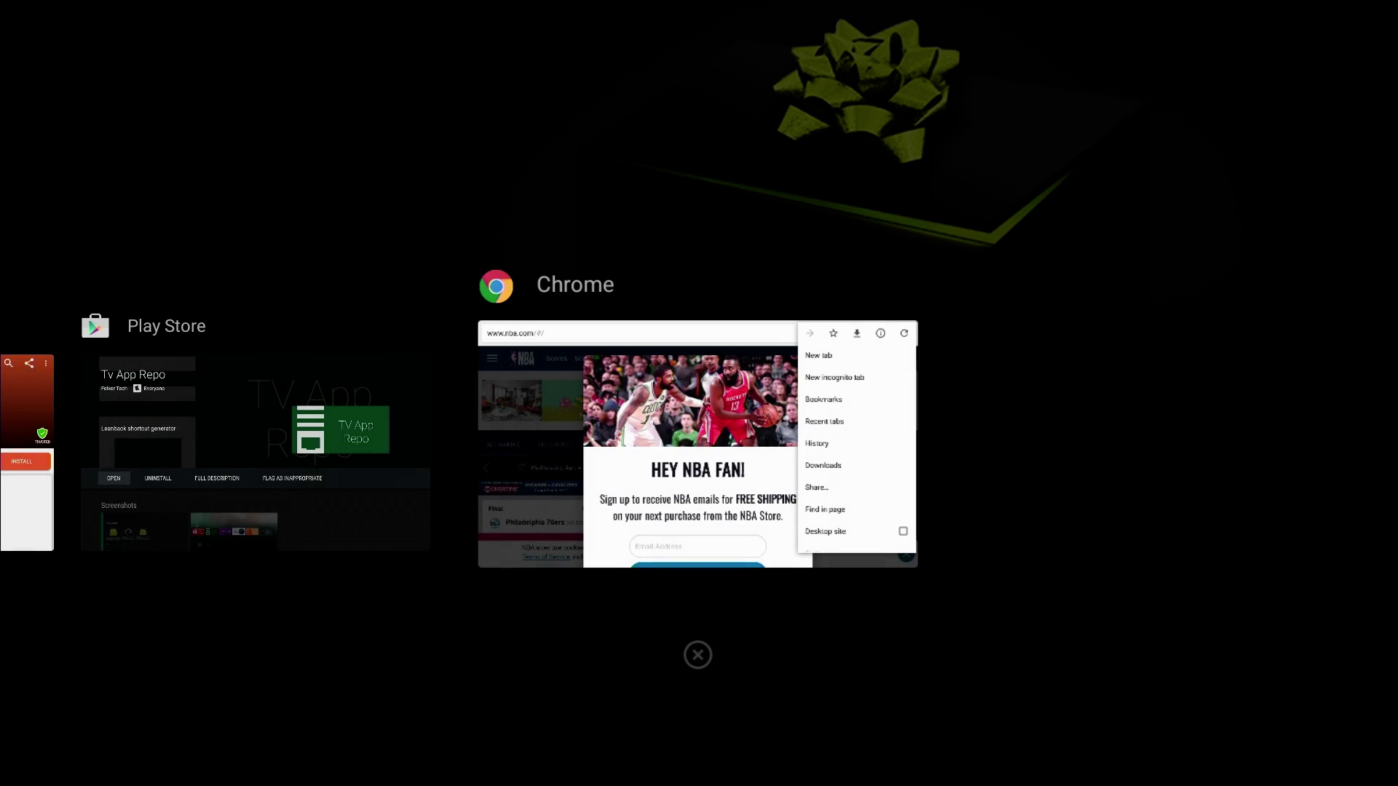
key("Return")
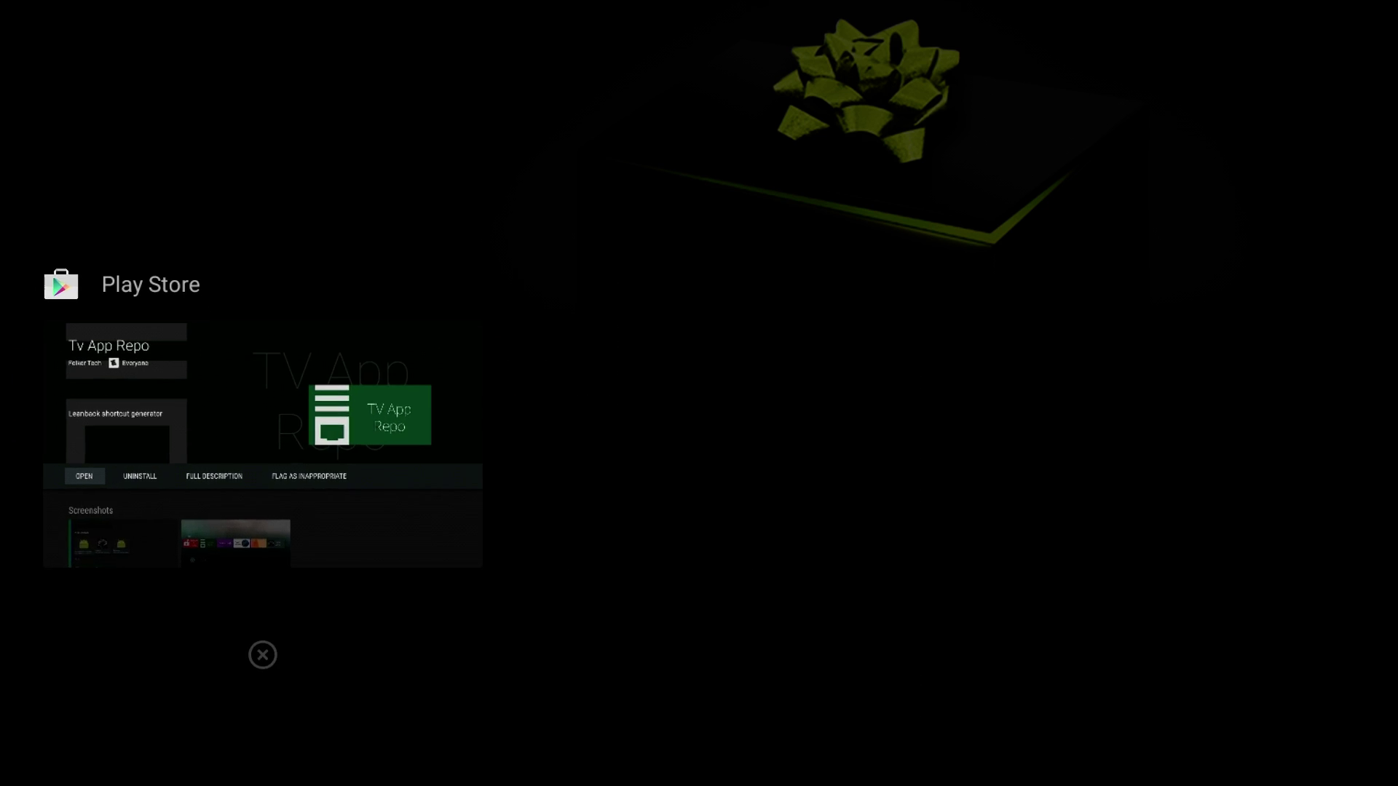
Step: Back on the home screen, move through the Apps row to TV App Repo
key("super")
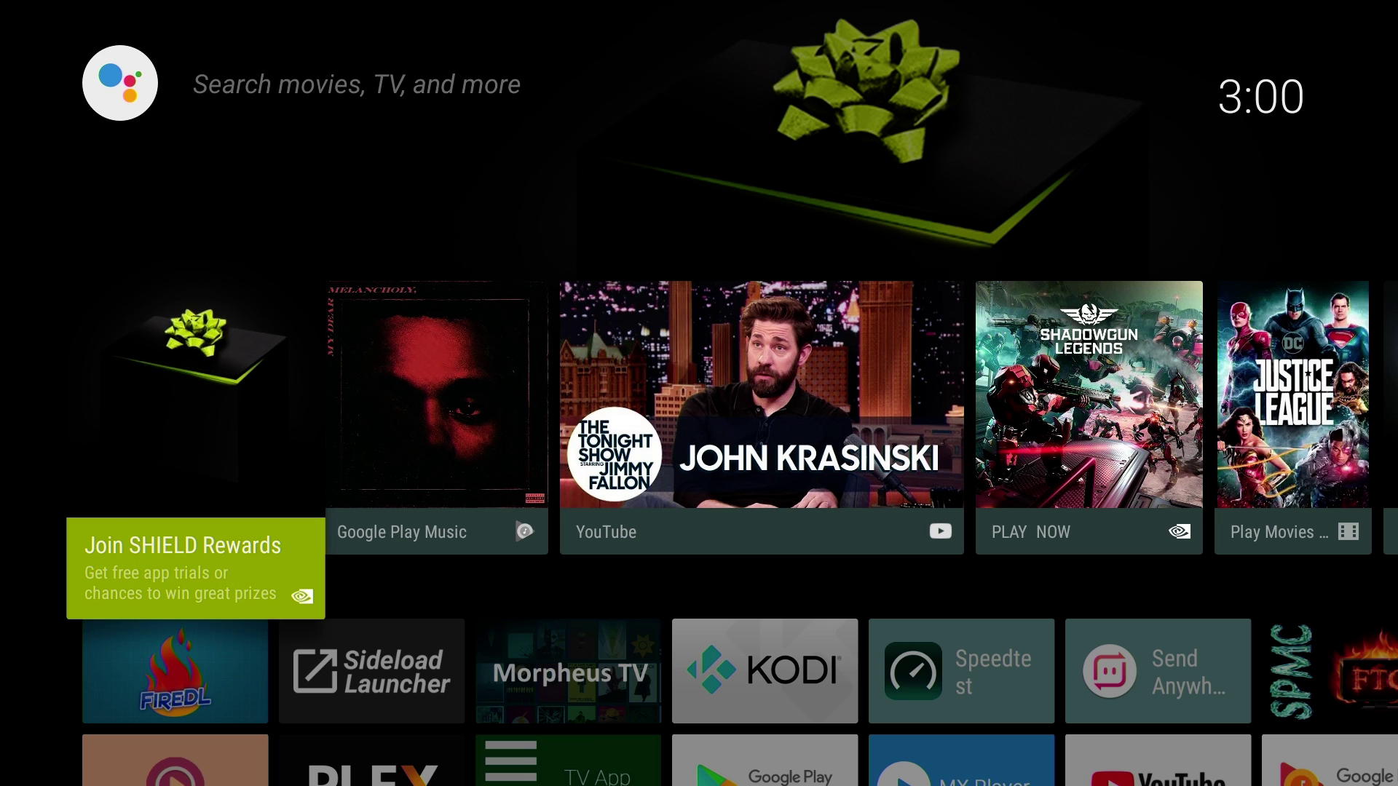
key("Down")
key("Down")
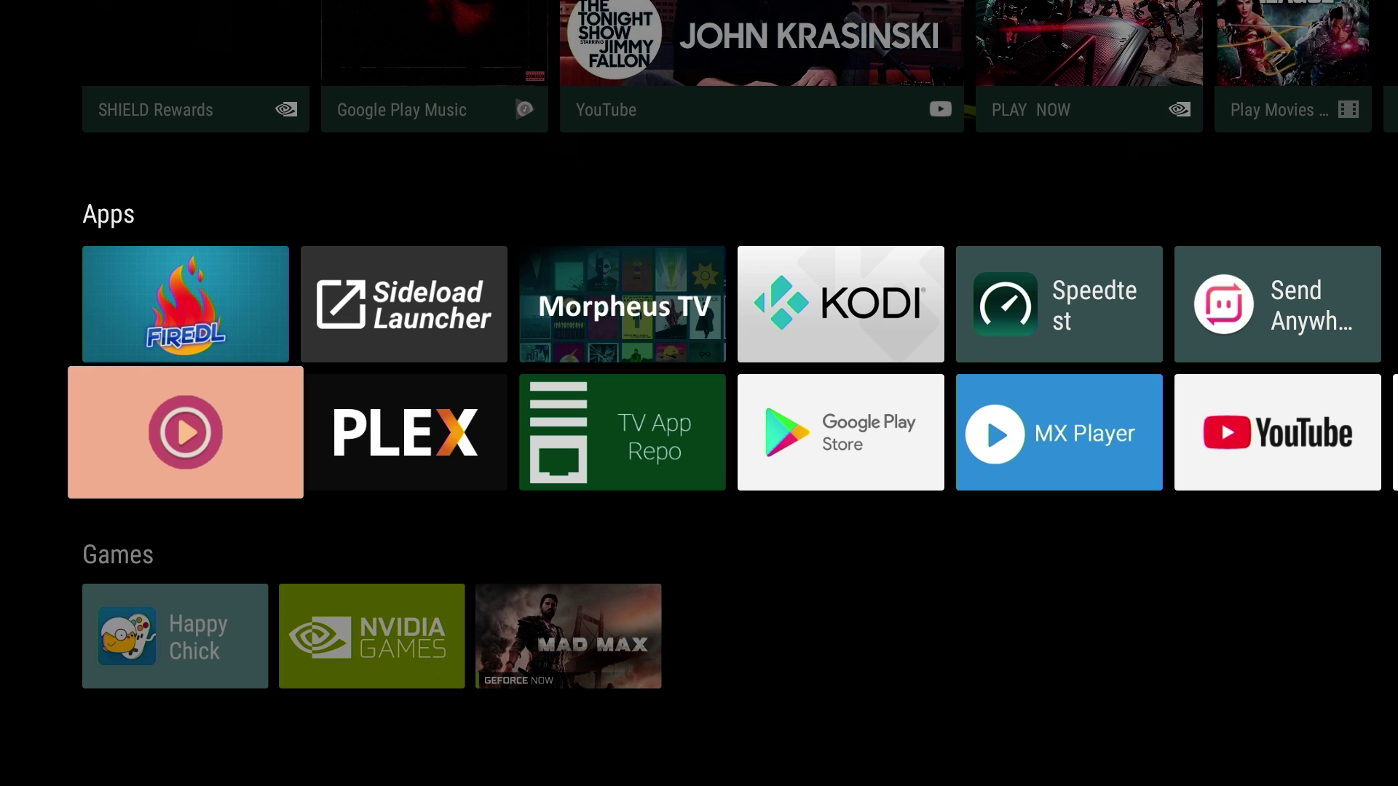
key("Right")
key("Right")
key("Right")
key("Right")
key("Right")
key("Right")
key("Right")
key("Right")
key("Right")
key("Right")
key("Right")
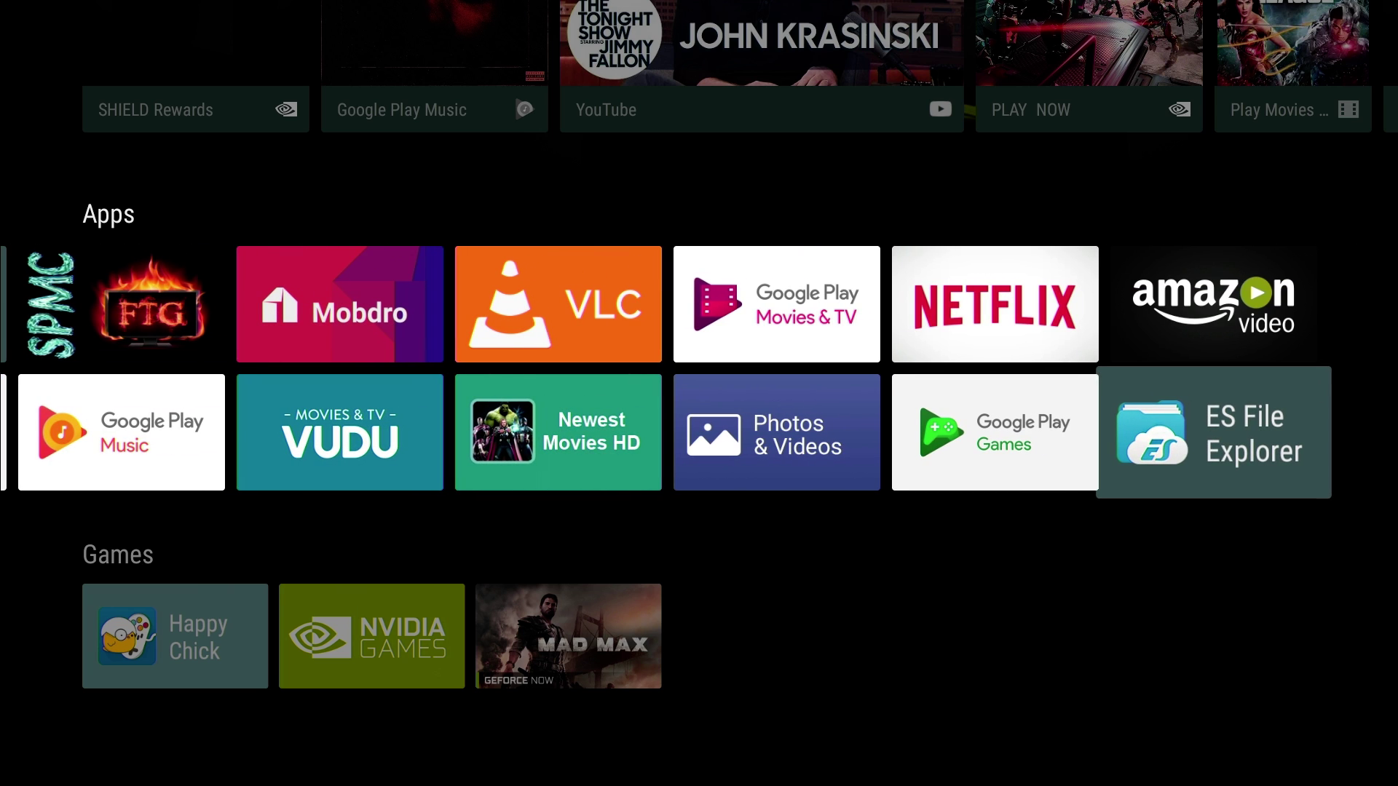
key("Left")
key("Left")
key("Left")
key("Left")
key("Left")
key("Left")
key("Left")
key("Left")
key("Left")
key("Left")
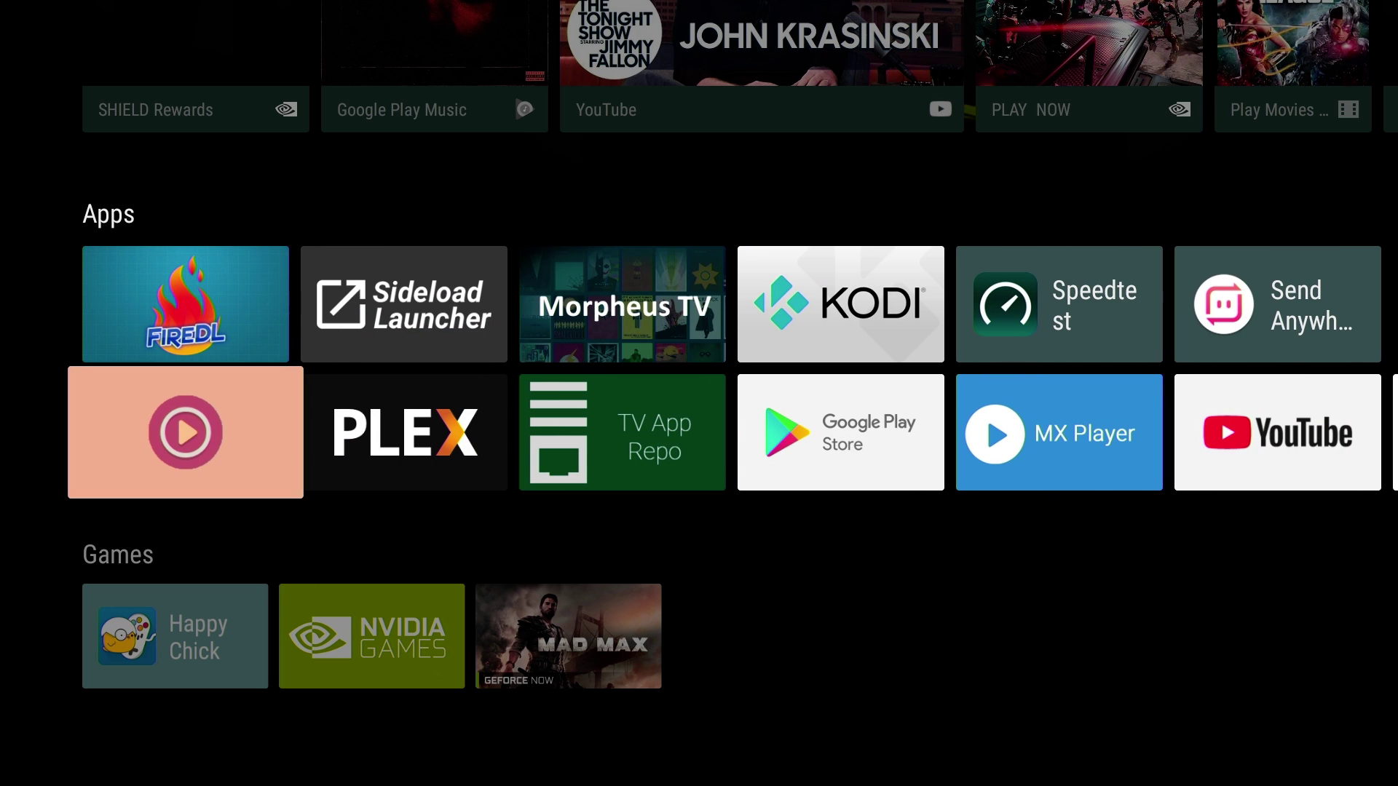
key("Right")
key("Right")
key("Right")
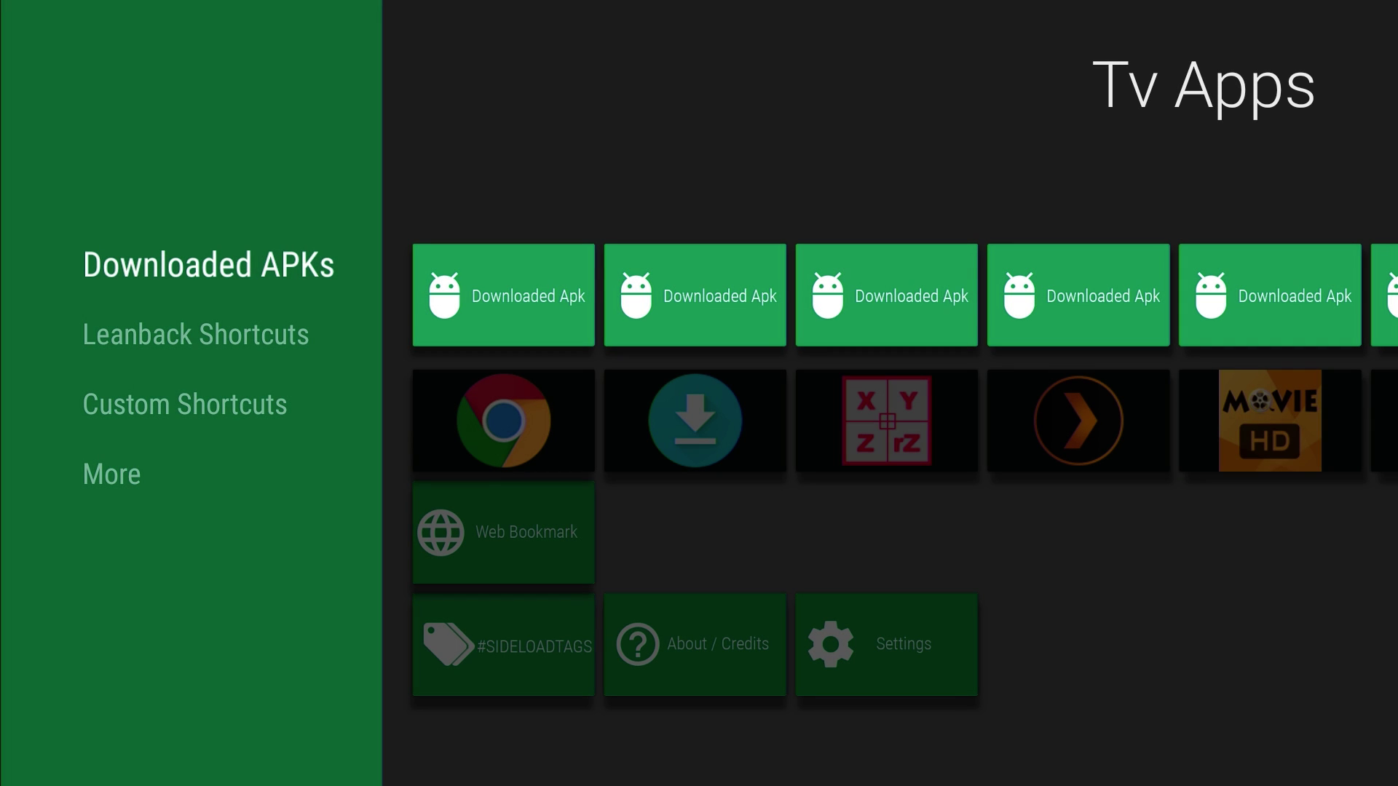
Step: Create and install a Leanback launcher shortcut for Chrome, then go back to the home screen
key("Down")
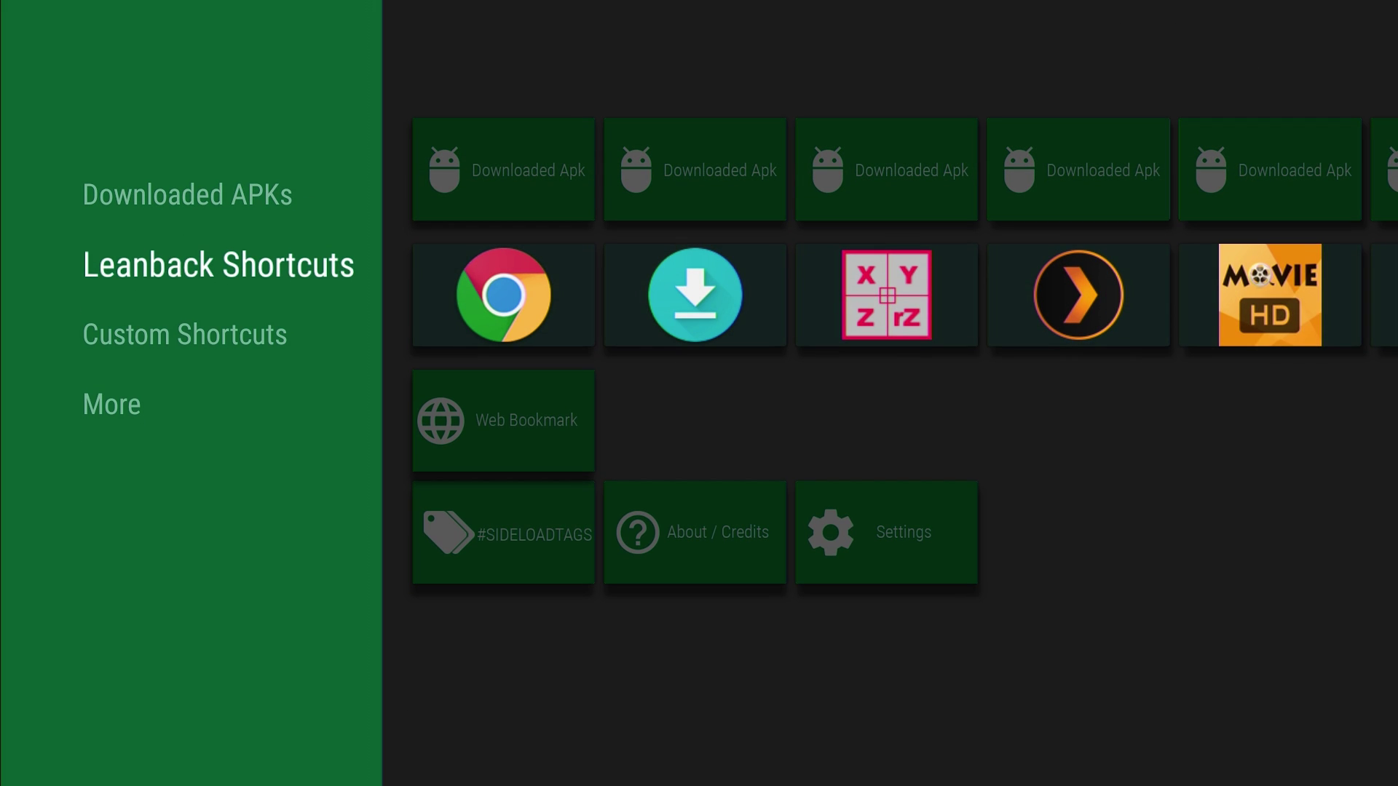
key("Right")
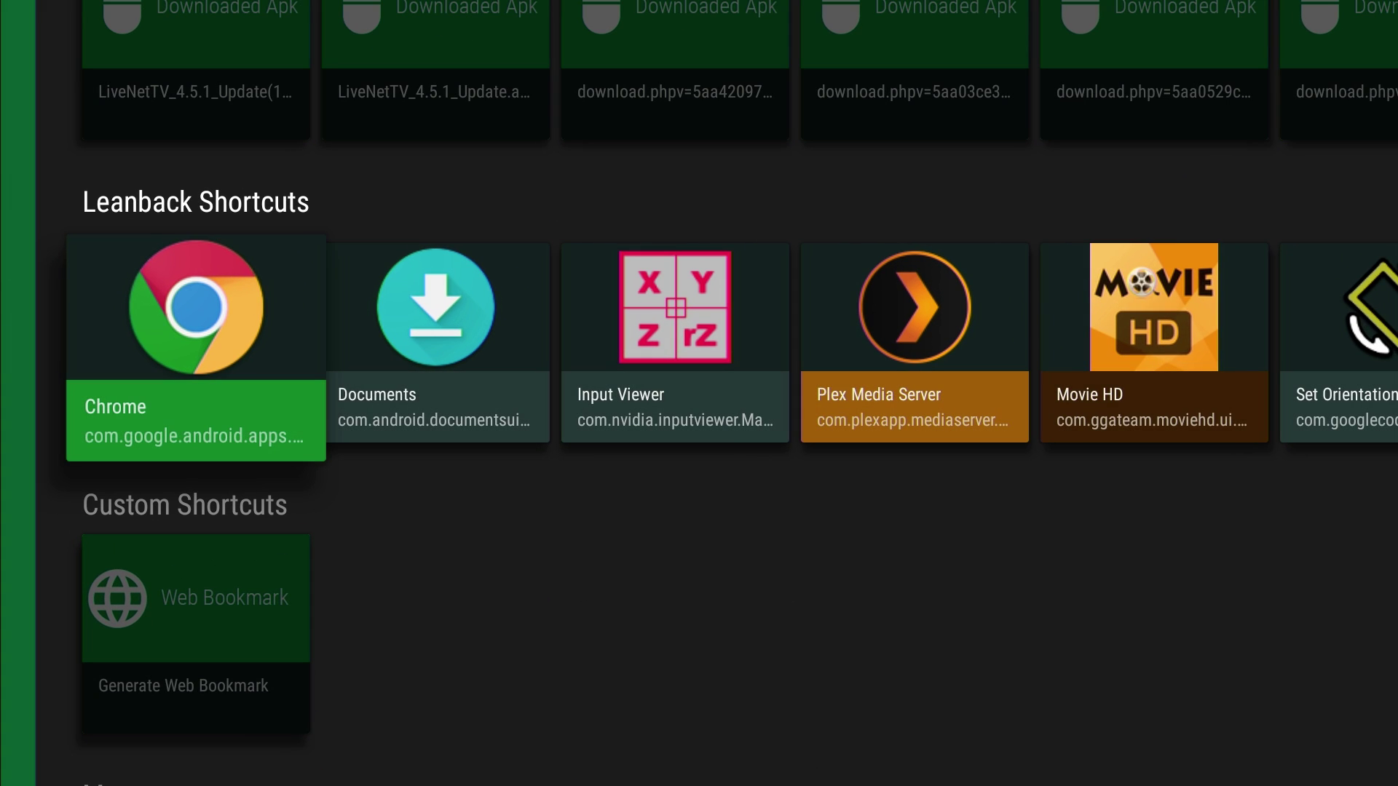
key("Return")
key("Right")
key("Right")
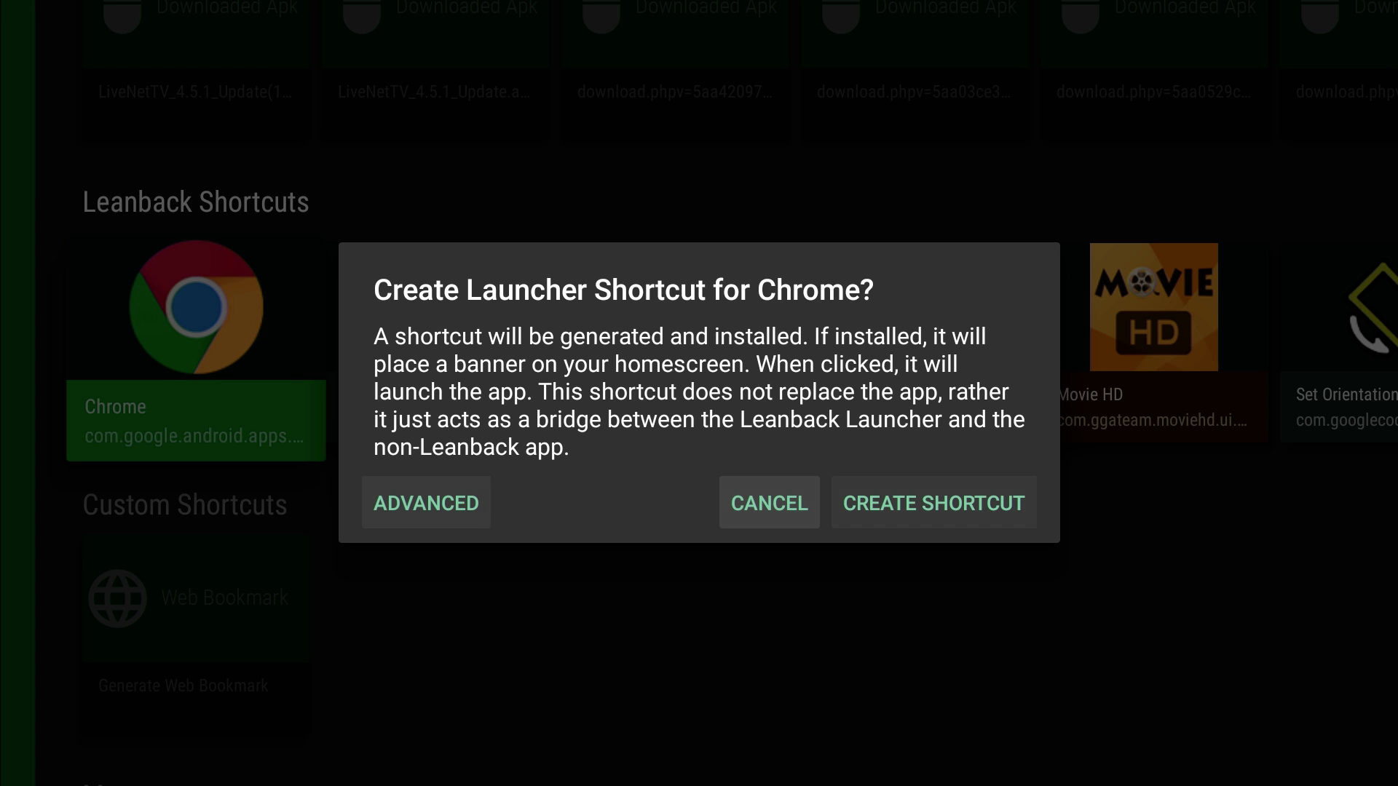
key("Return")
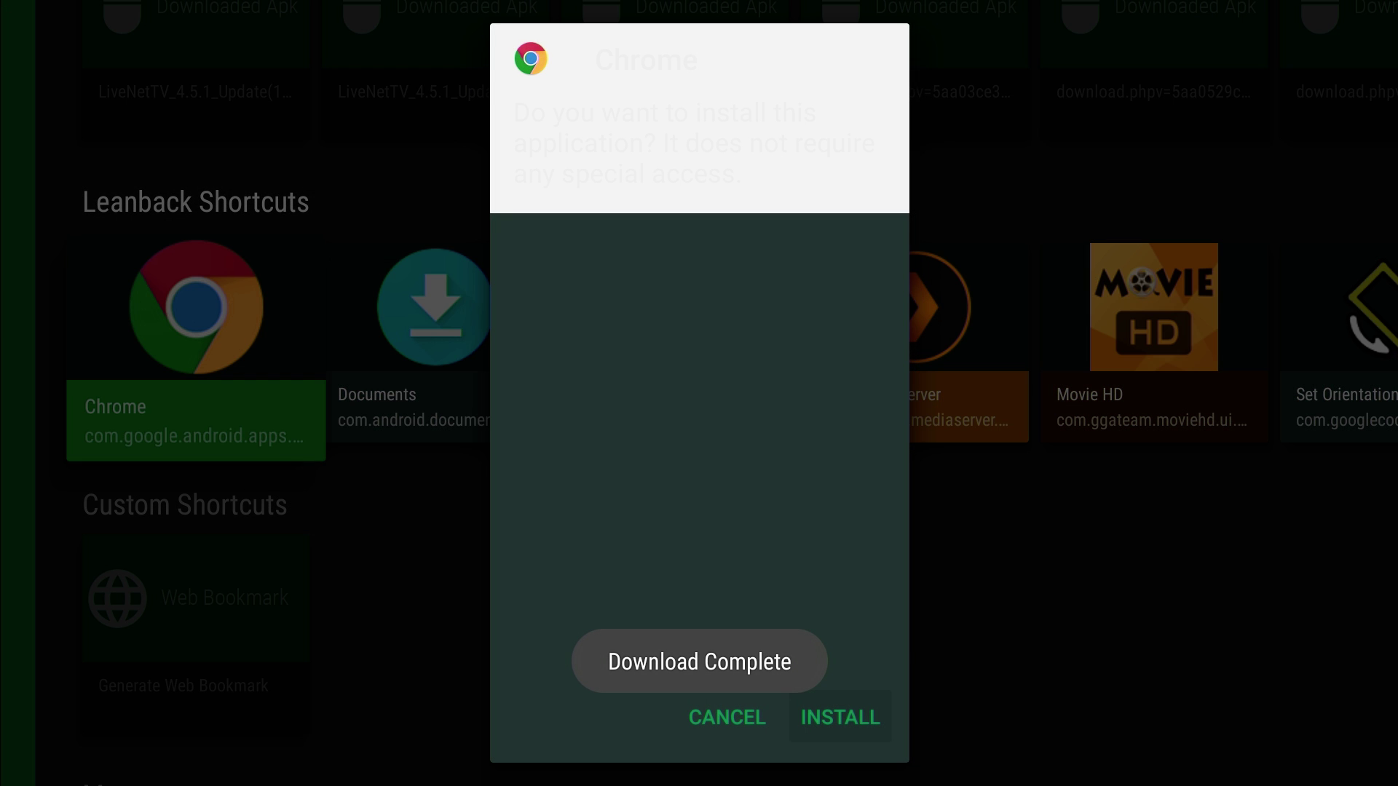
key("Return")
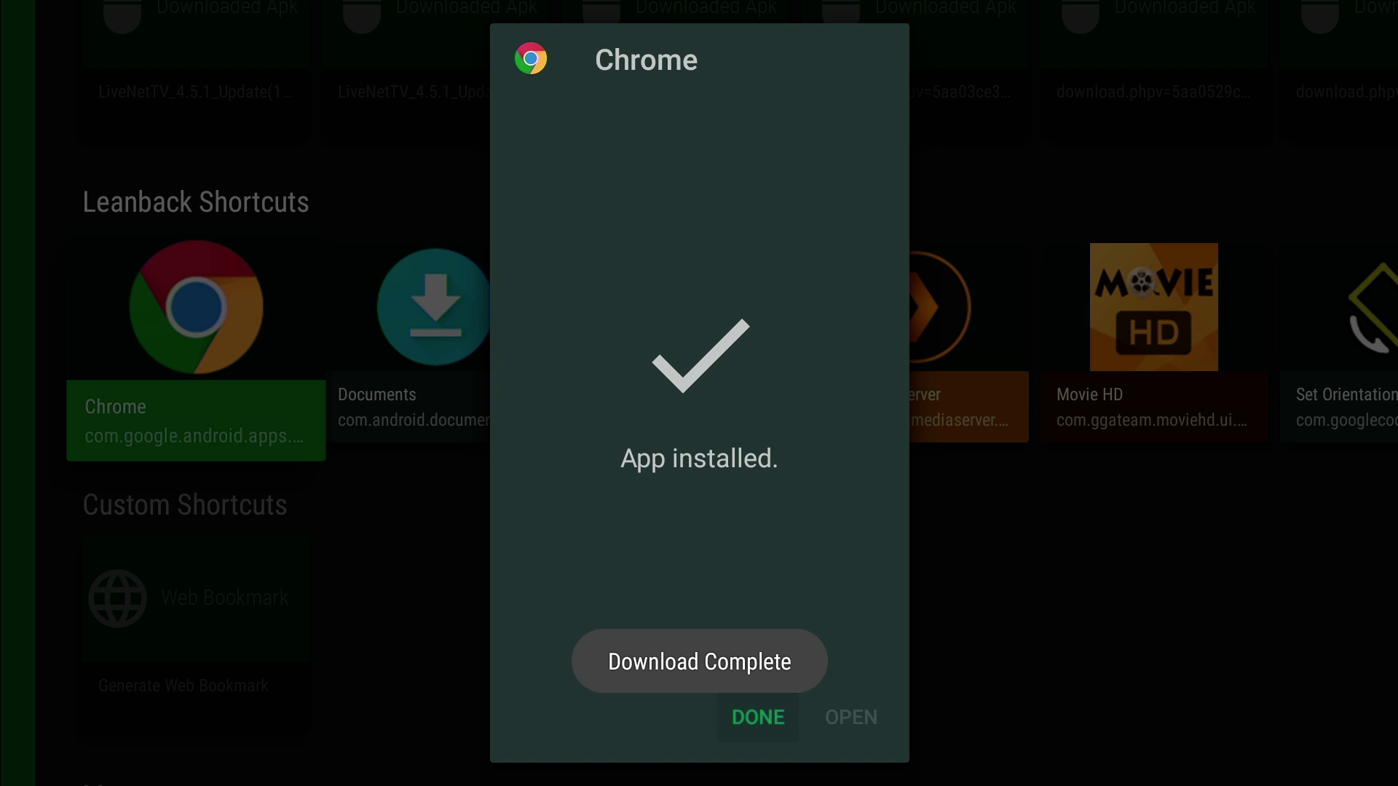
key("Return")
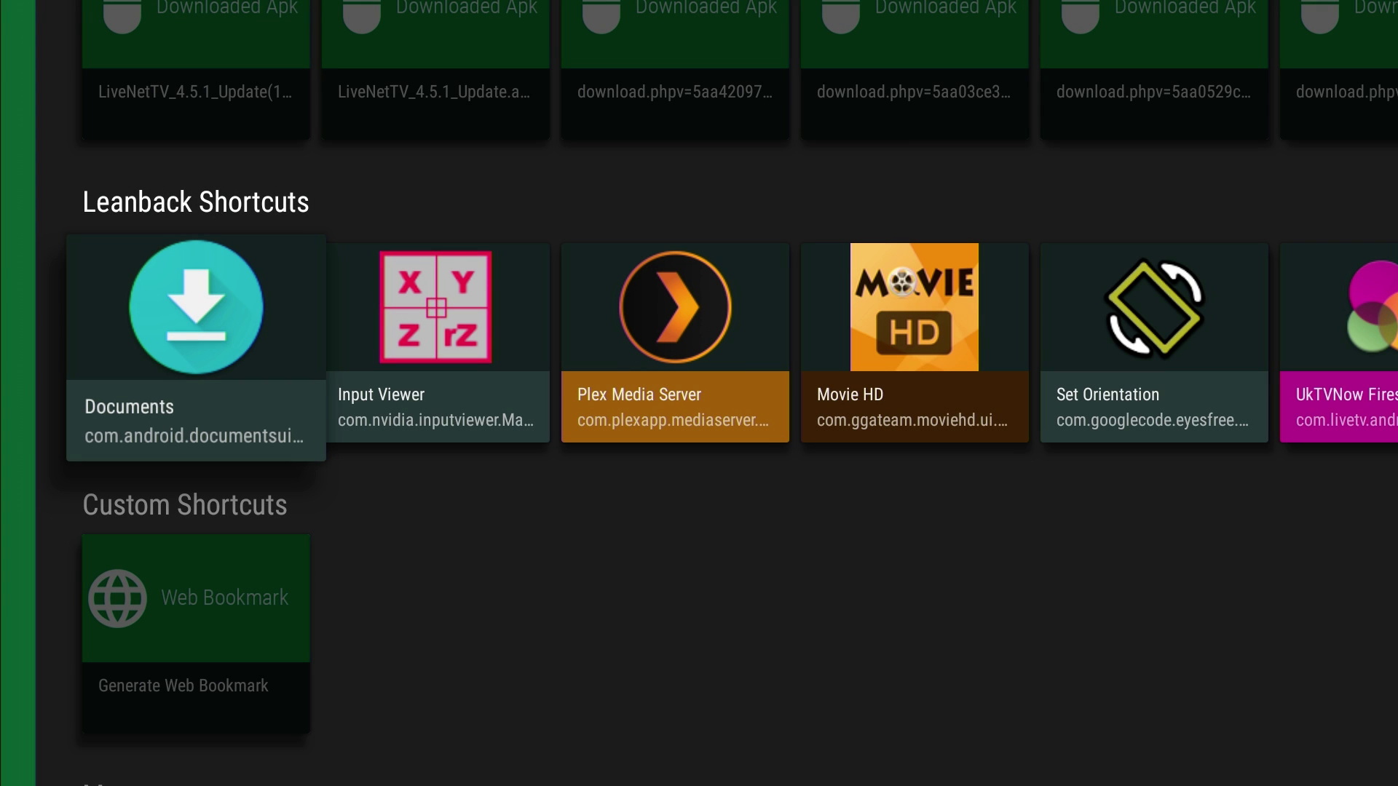
key("Home")
key("Down")
key("Down")
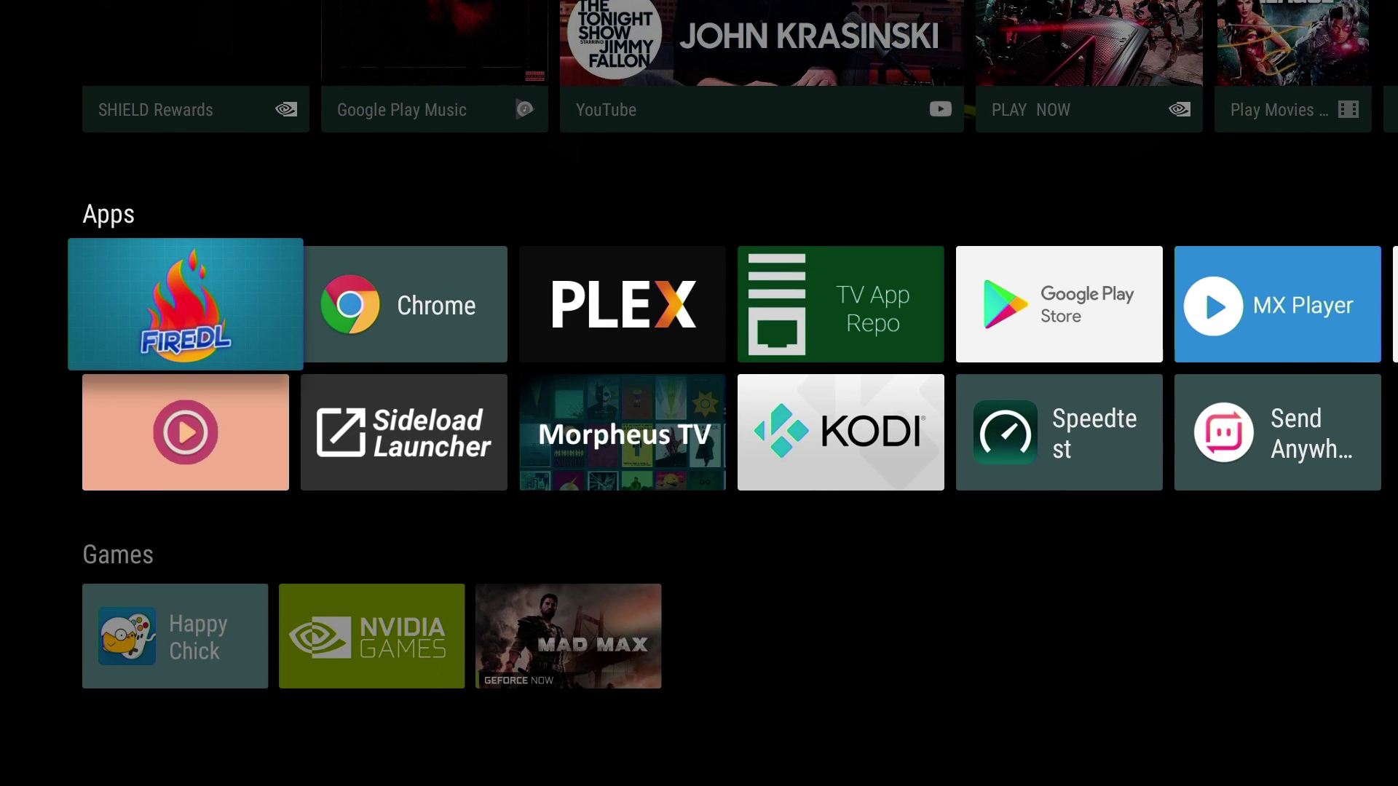
key("Up")
key("Right")
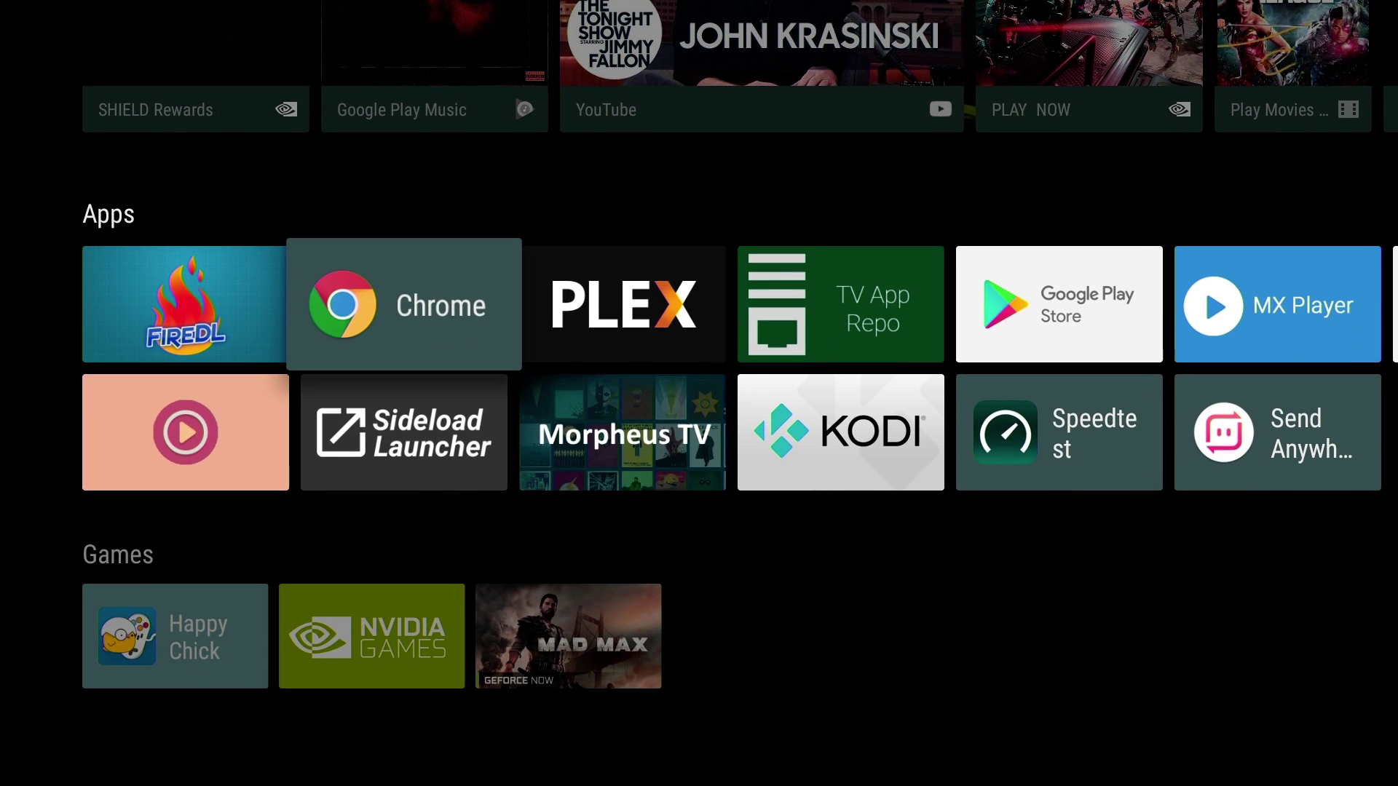